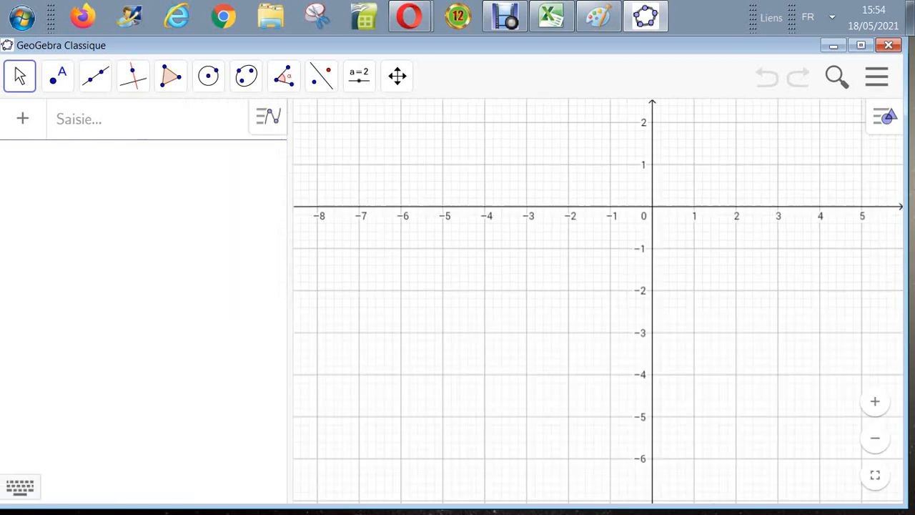
List the divisors of 36 with the command ListeDiviseurs(36).
click(80, 119)
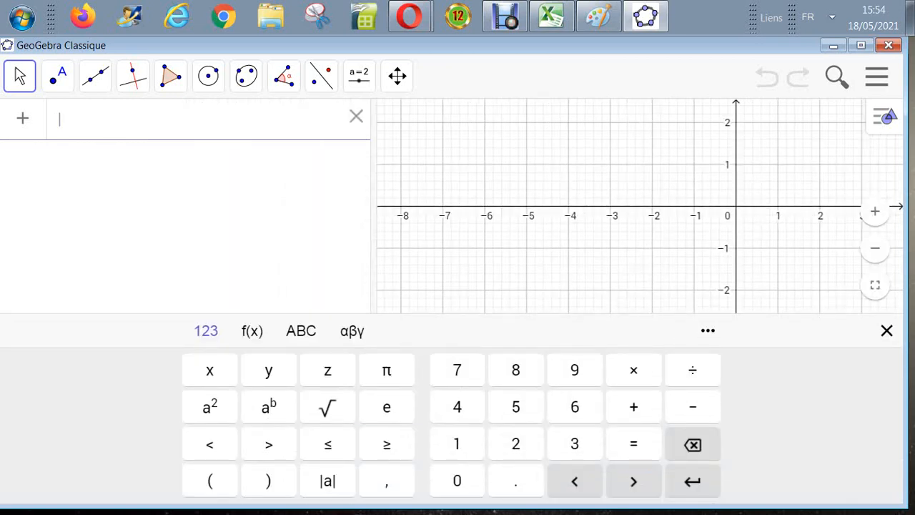
text(liste)
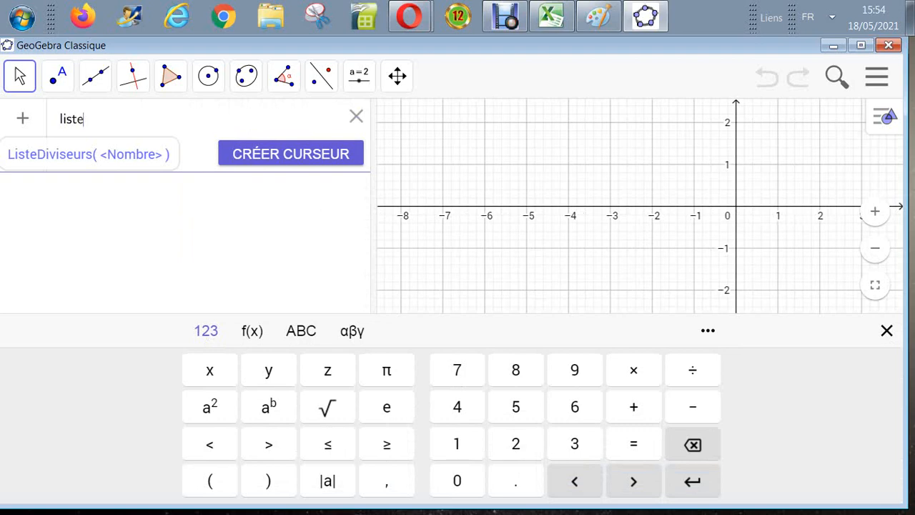
text(d)
key(Return)
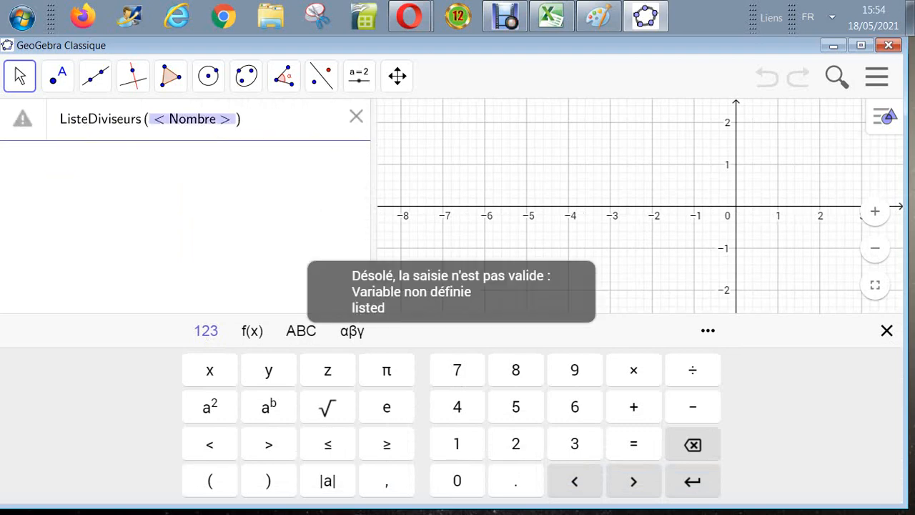
text(36)
key(Return)
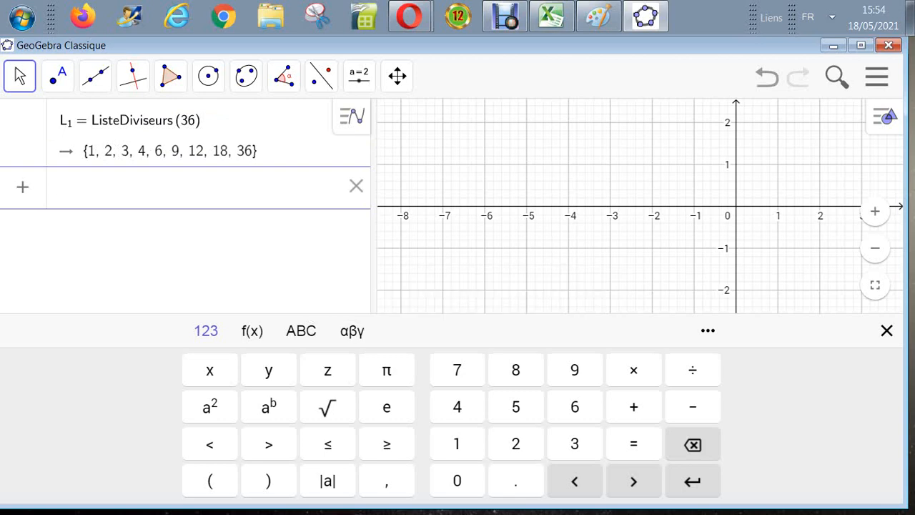
Create a table from the divisor list with the command Tableau(L₁), entering the 1 as a subscript.
text(tableau )
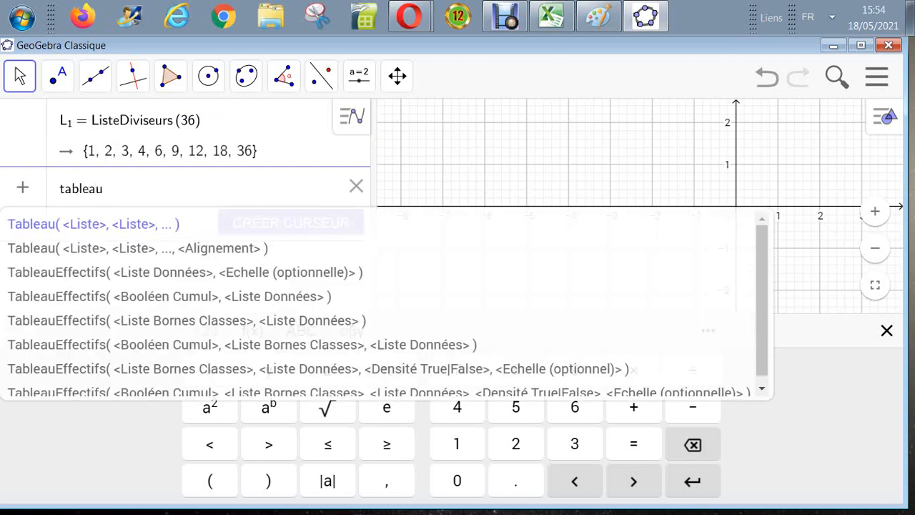
text(()
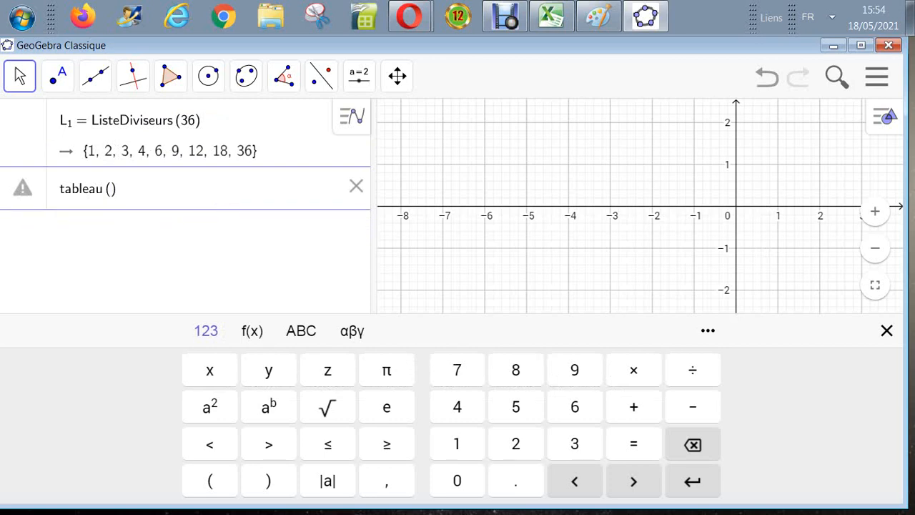
text(L)
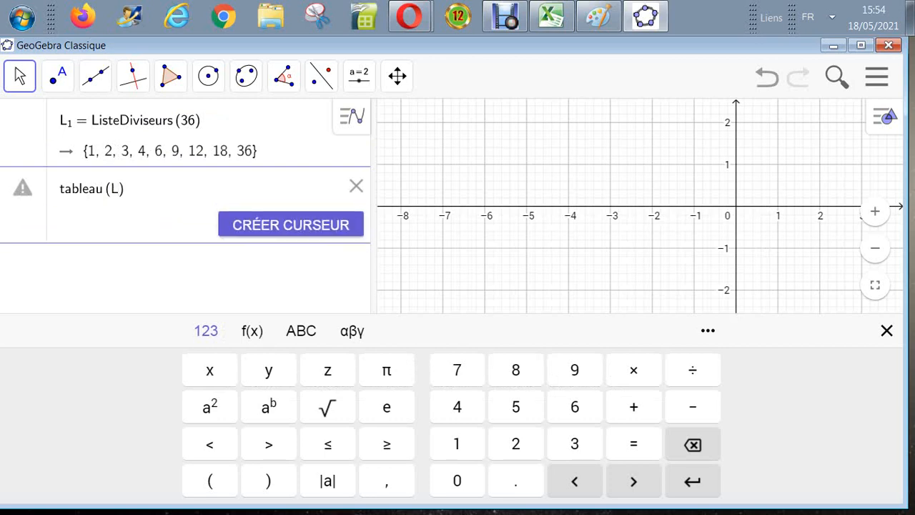
click(251, 331)
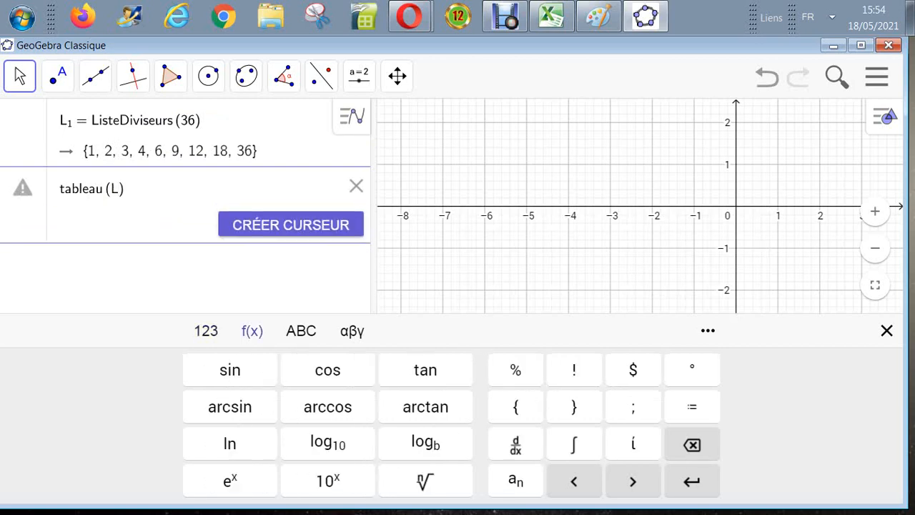
click(516, 481)
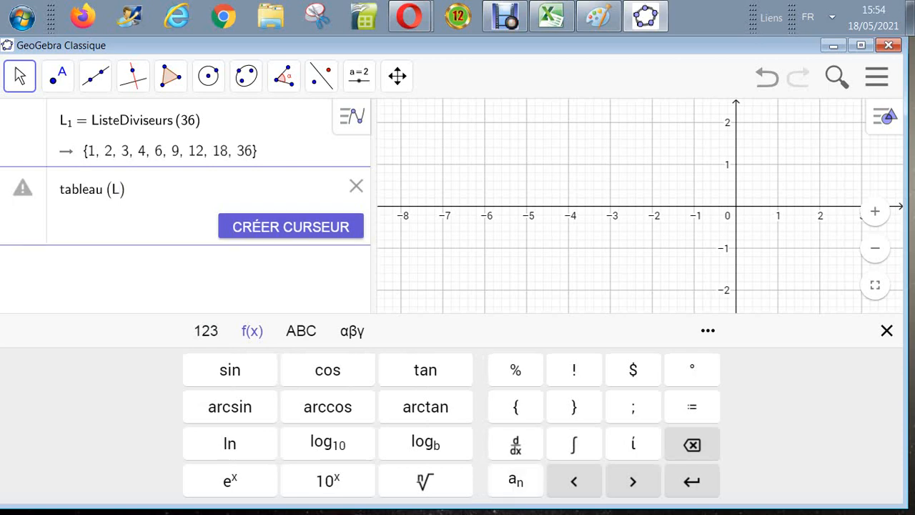
text(1)
key(Return)
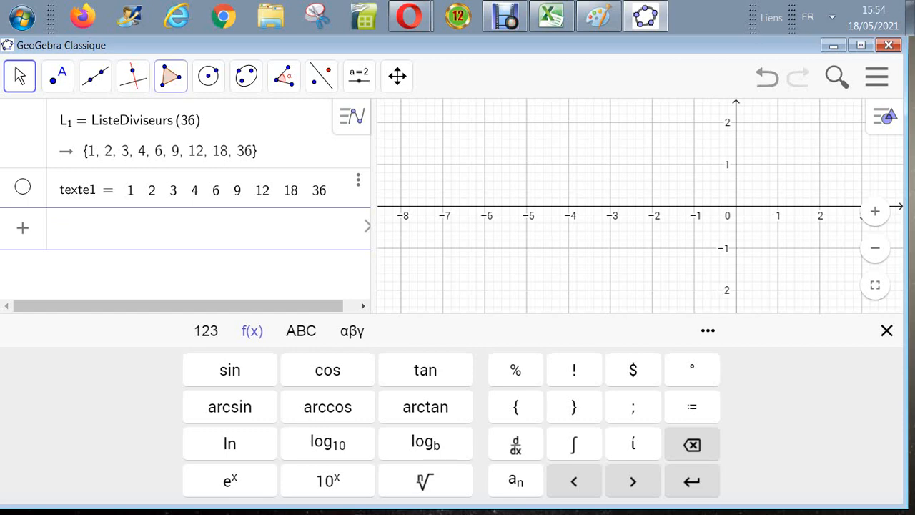
Draw a triangle with the Polygon tool, with vertices at about (-6, 1.5), (-4.8, 0.4) and (-7.6, -0.9).
click(170, 76)
click(243, 125)
drag(465, 105, 513, 172)
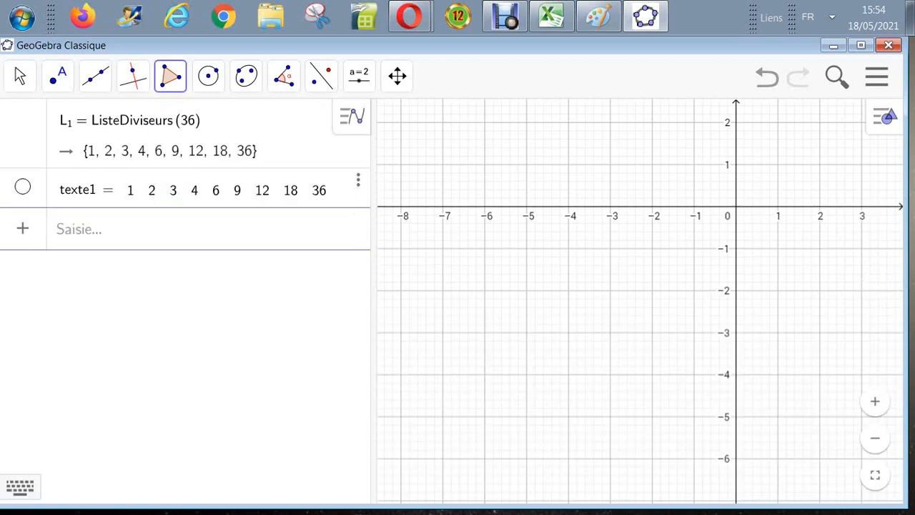
click(485, 141)
click(532, 188)
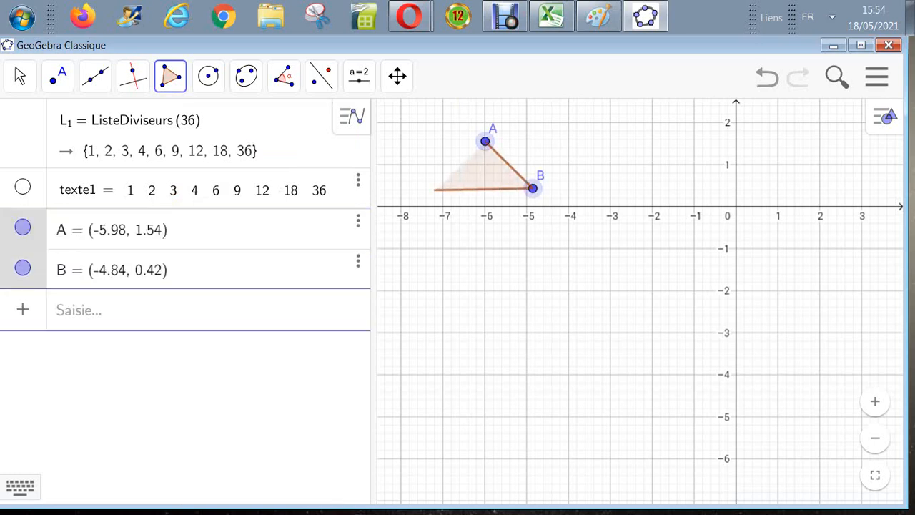
click(418, 241)
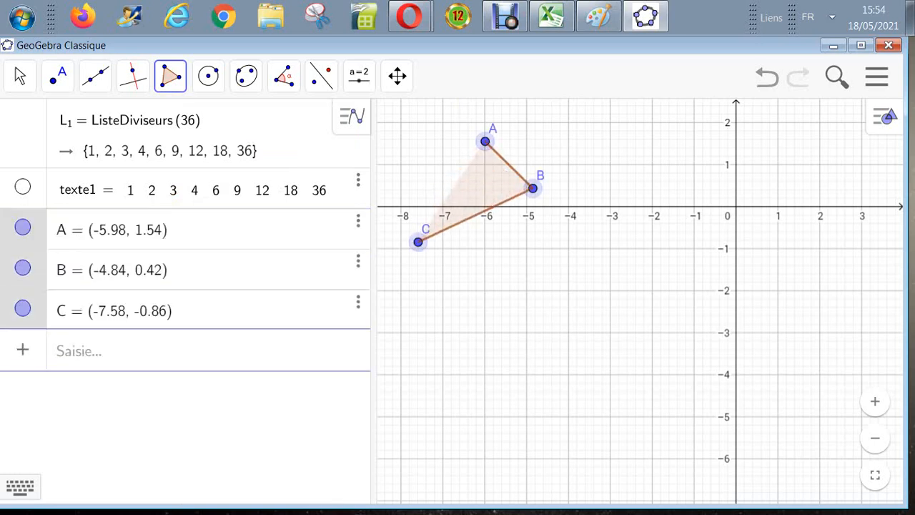
click(485, 141)
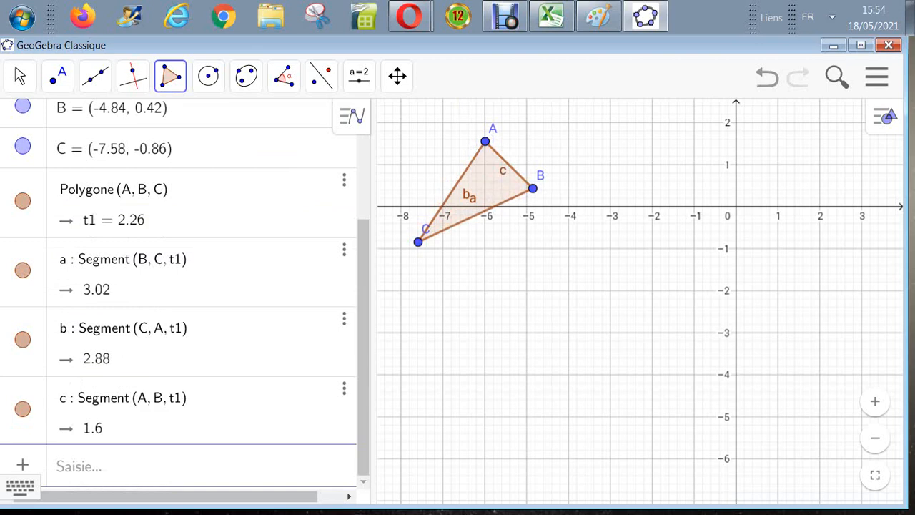
Draw a second, larger triangle below the first, with vertices at about (-3.3, -1.3), (-1.2, -2.9) and (-6.5, -6).
click(519, 286)
drag(559, 314, 640, 353)
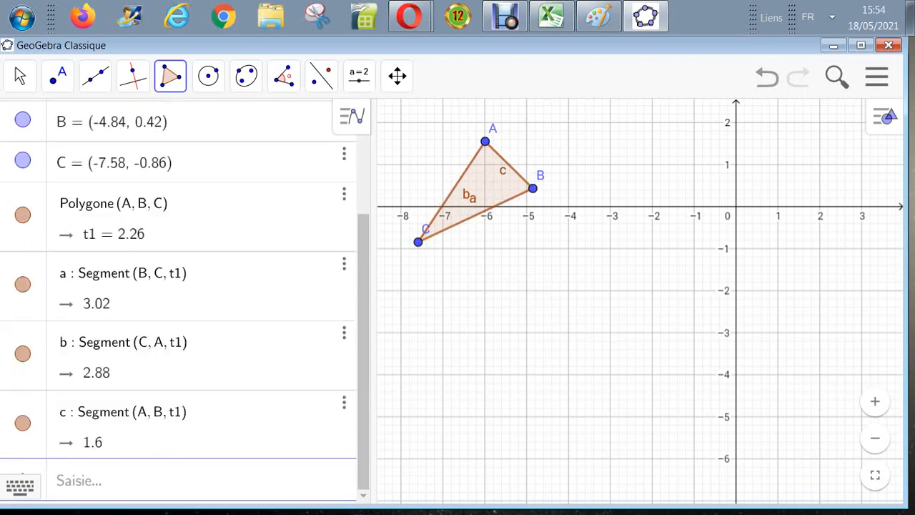
click(599, 259)
click(683, 326)
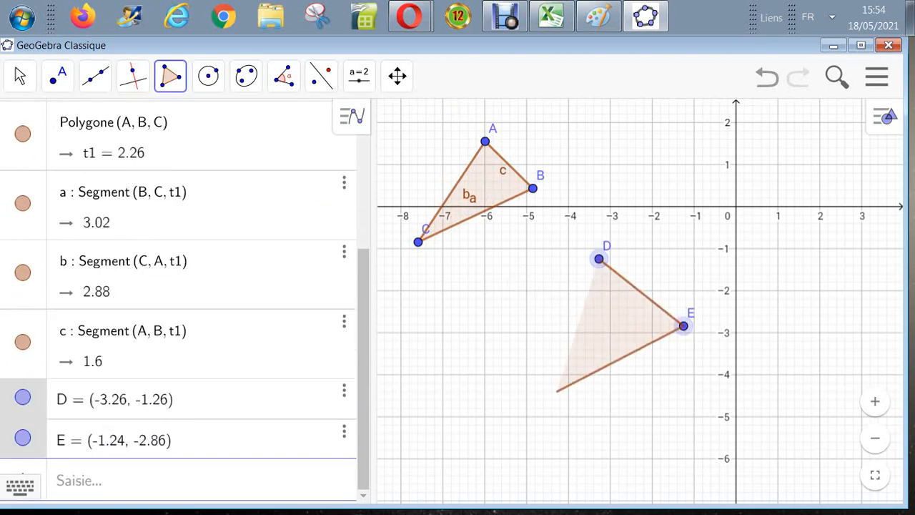
click(464, 455)
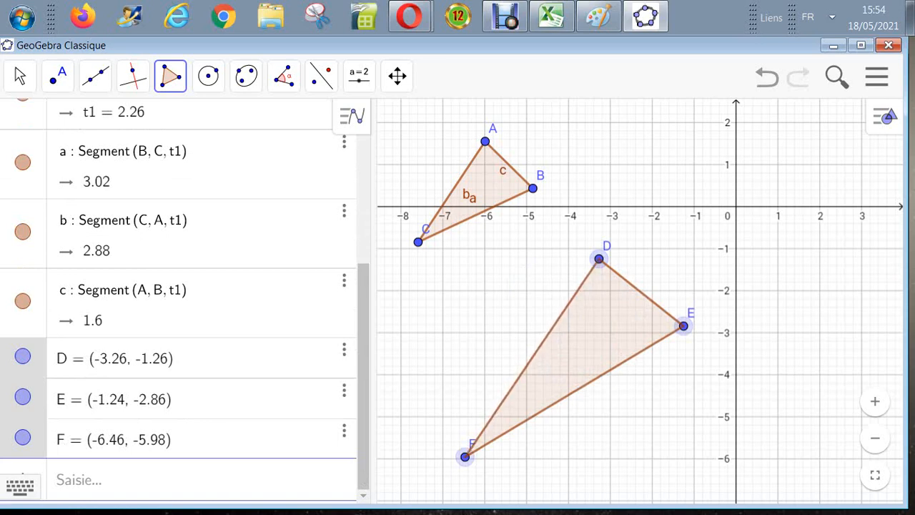
click(600, 259)
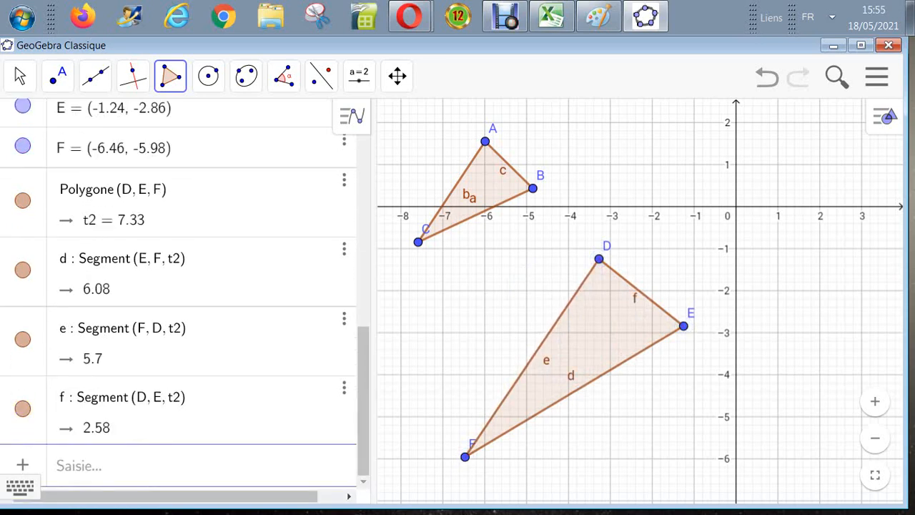
Insert the area command with its polygon syntax, Aire(<Polygone>), in a new entry of the algebra list.
scroll(178, 285, up, 5)
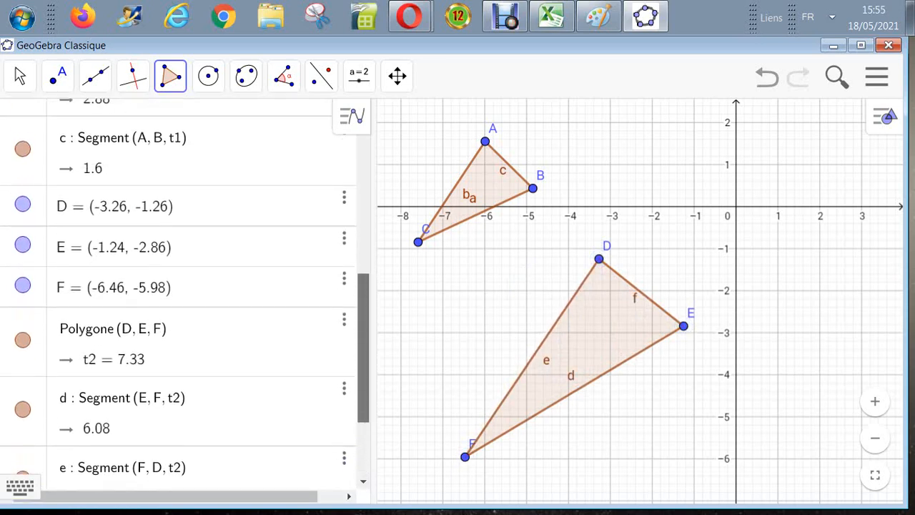
scroll(179, 293, up, 4)
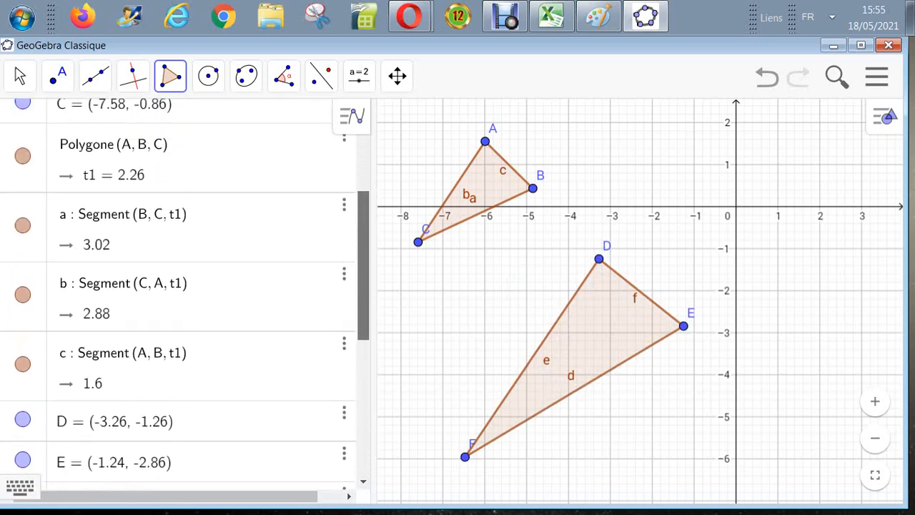
drag(363, 257, 364, 256)
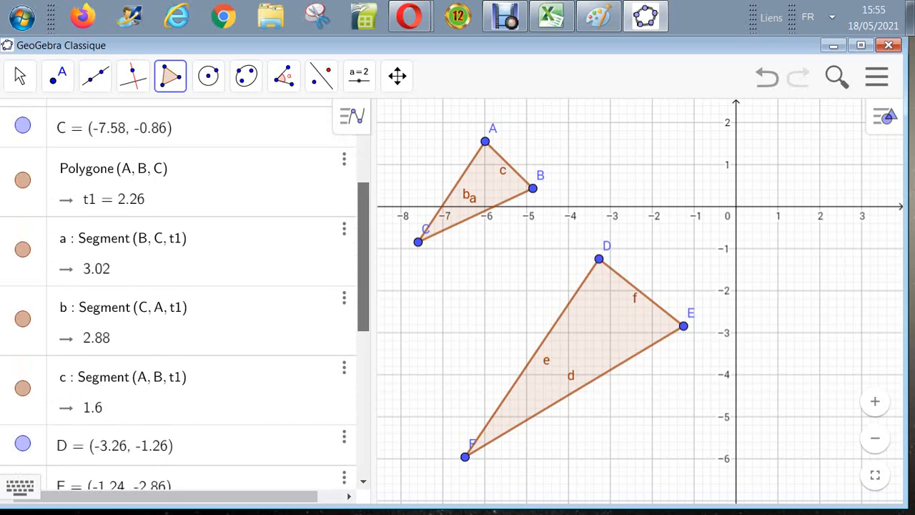
drag(363, 256, 364, 402)
click(129, 465)
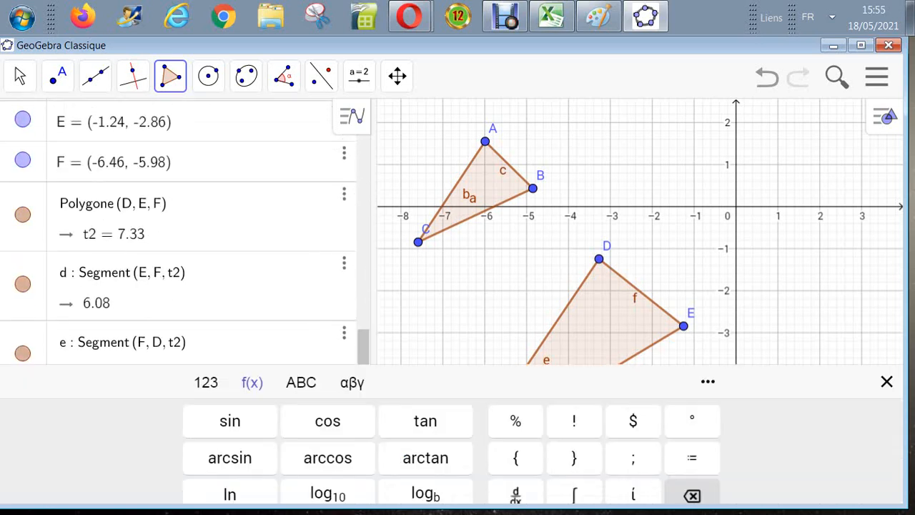
text(aire)
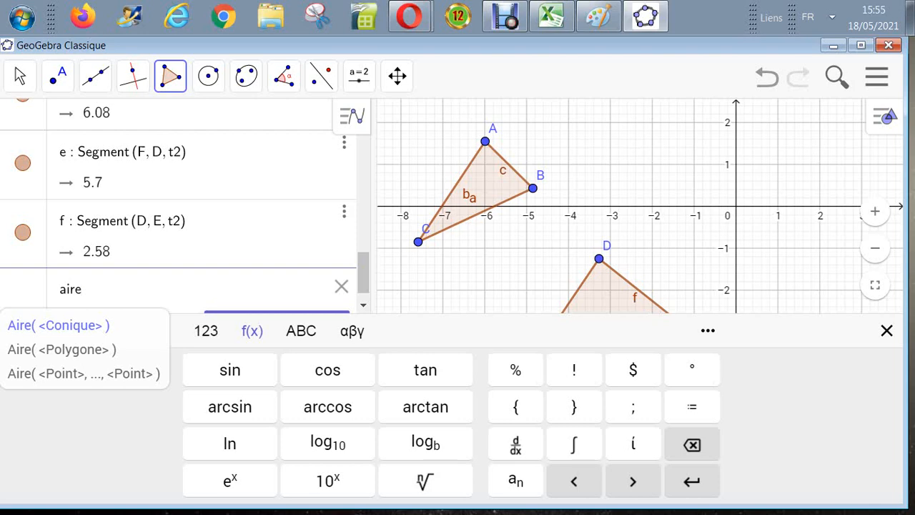
click(61, 349)
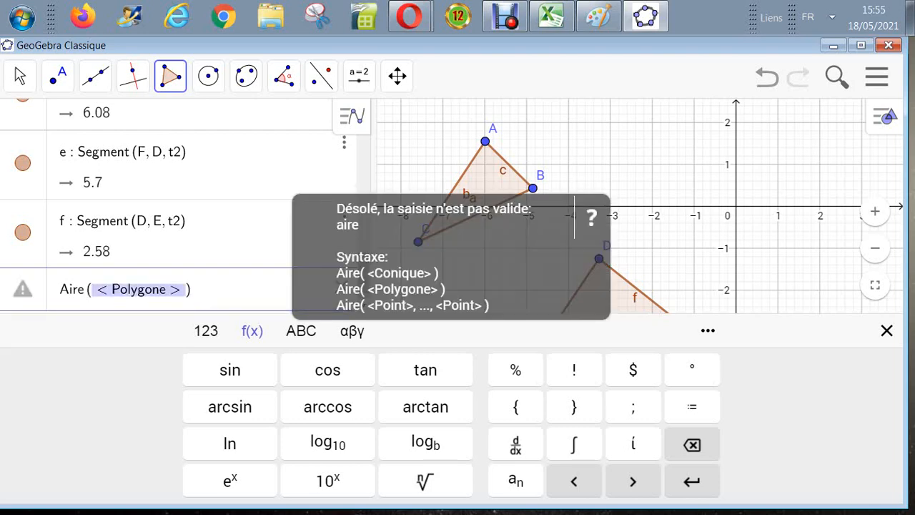
Complete the area command as Aire(Polygone(A, B, C)) and evaluate it.
click(166, 290)
click(93, 289)
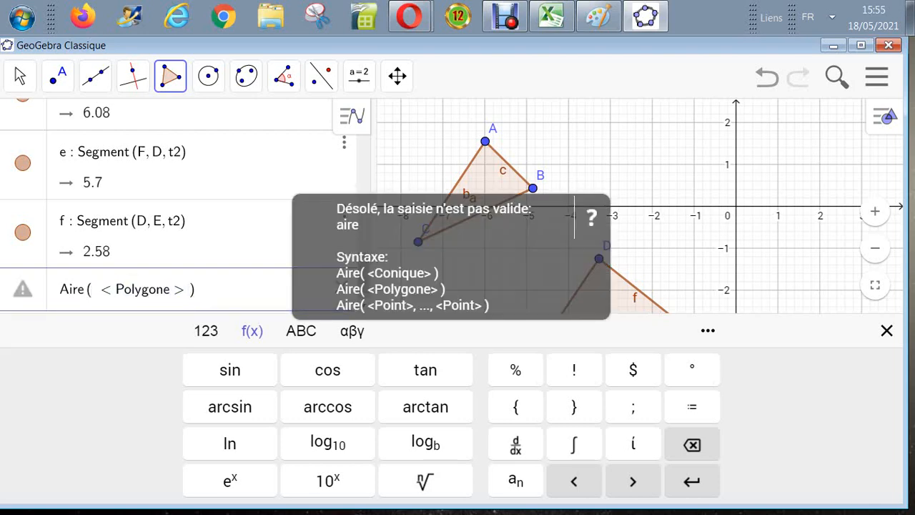
key(Delete)
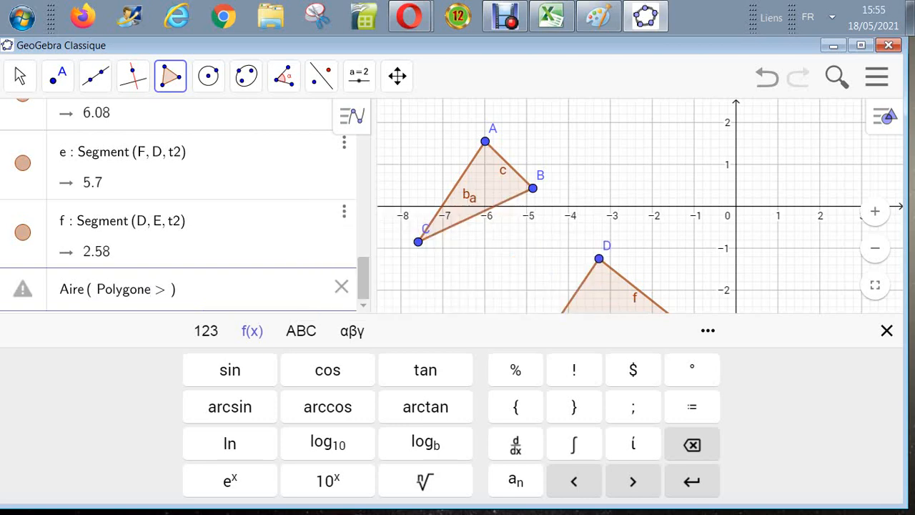
key(BackSpace)
key(BackSpace)
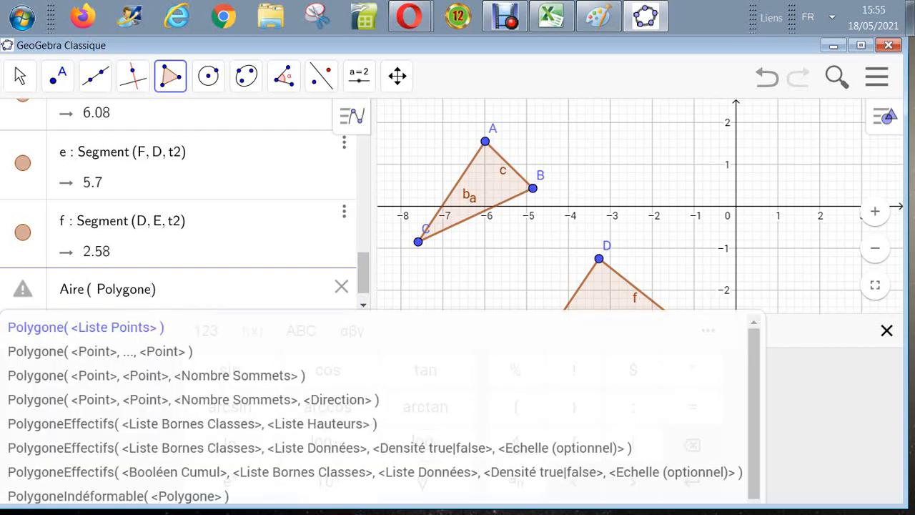
text(()
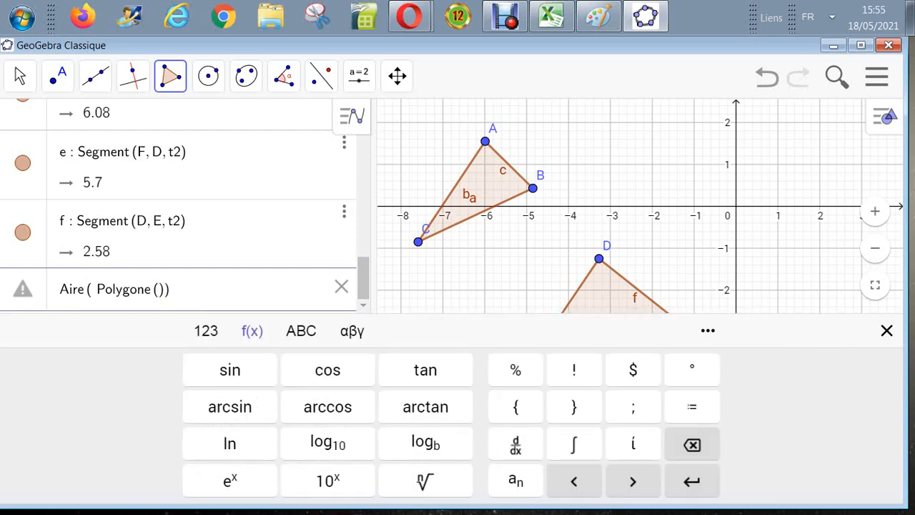
text(A, )
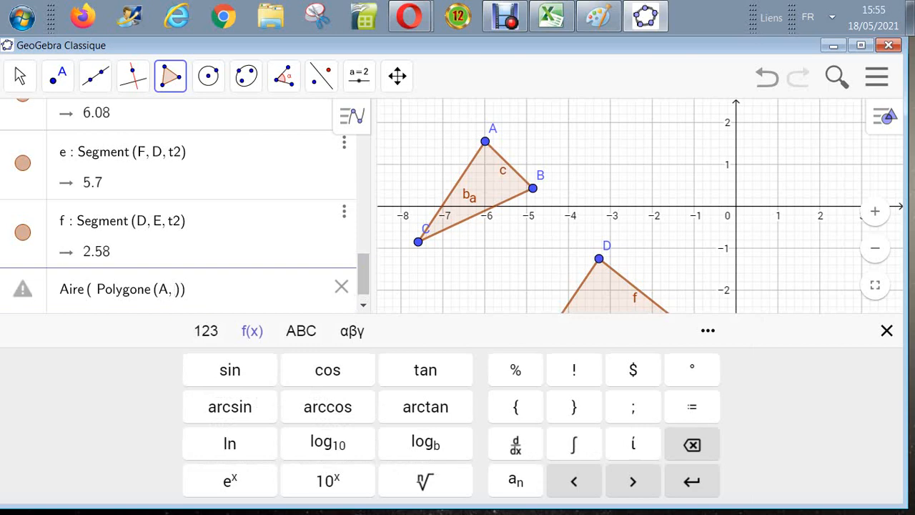
text(B, C)
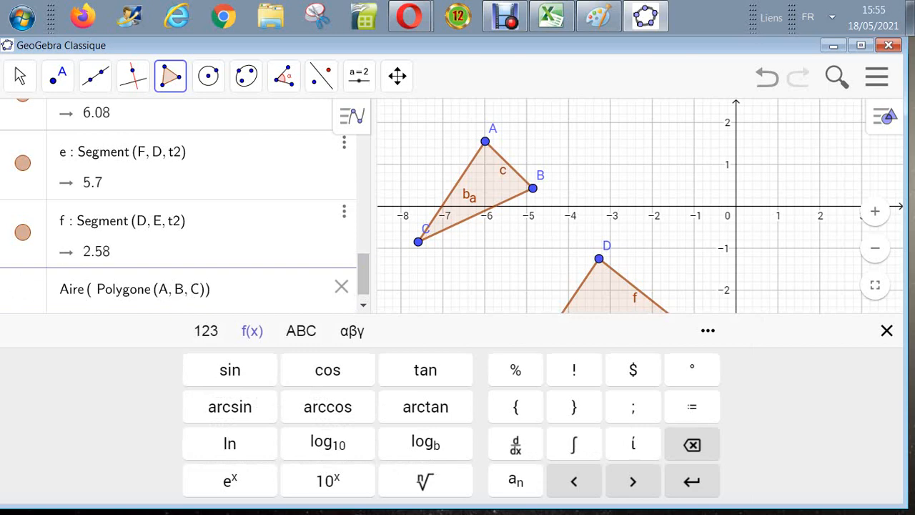
key(Return)
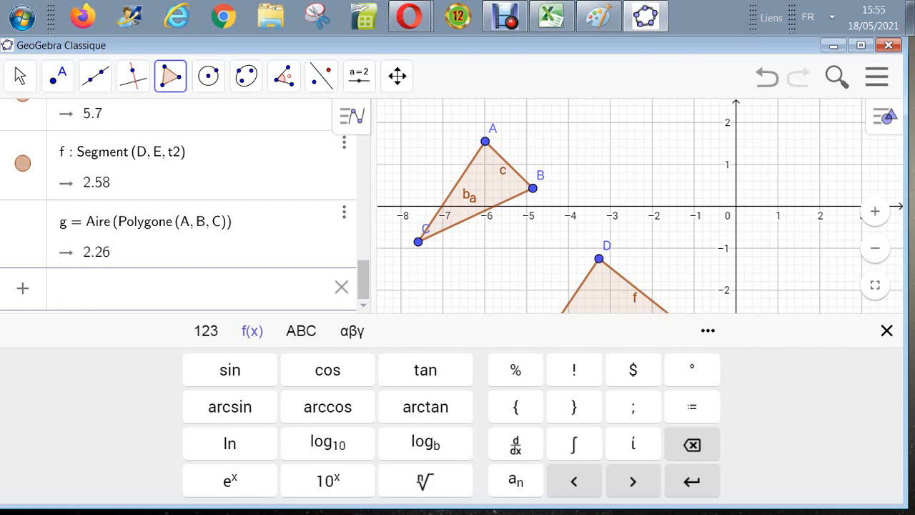
Compute the larger of the two triangle areas with the command max(t1, t2) in a new algebra entry.
click(364, 279)
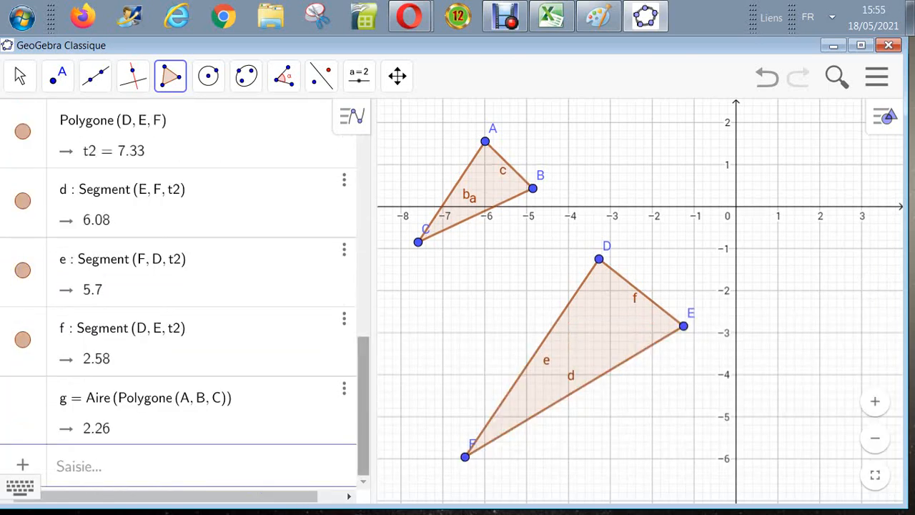
scroll(185, 292, up, 10)
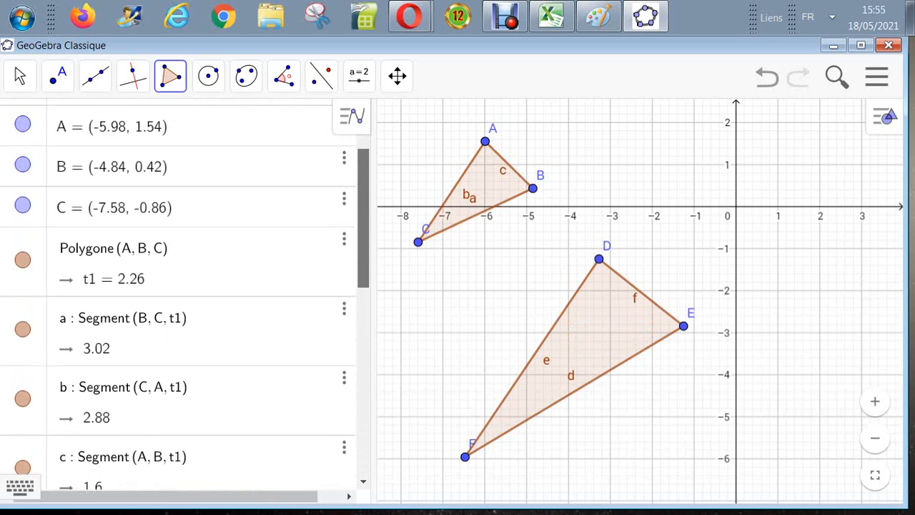
drag(364, 219, 364, 405)
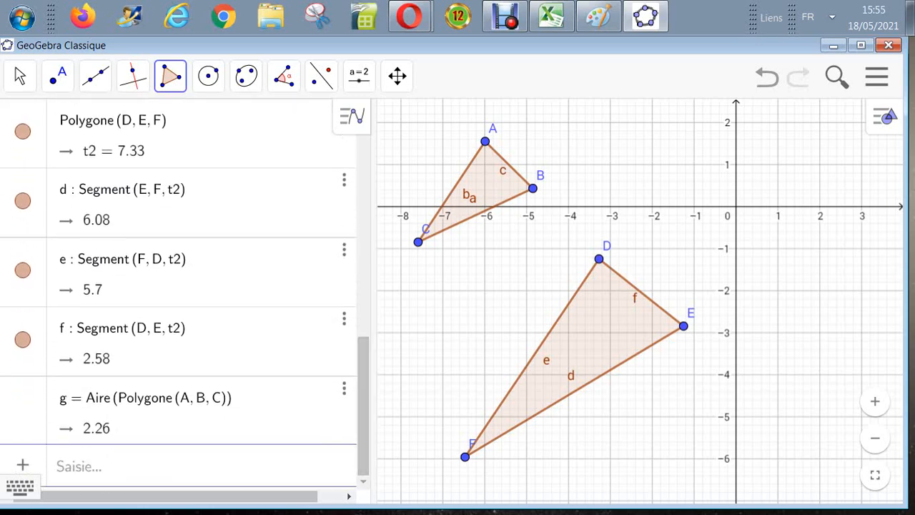
click(107, 466)
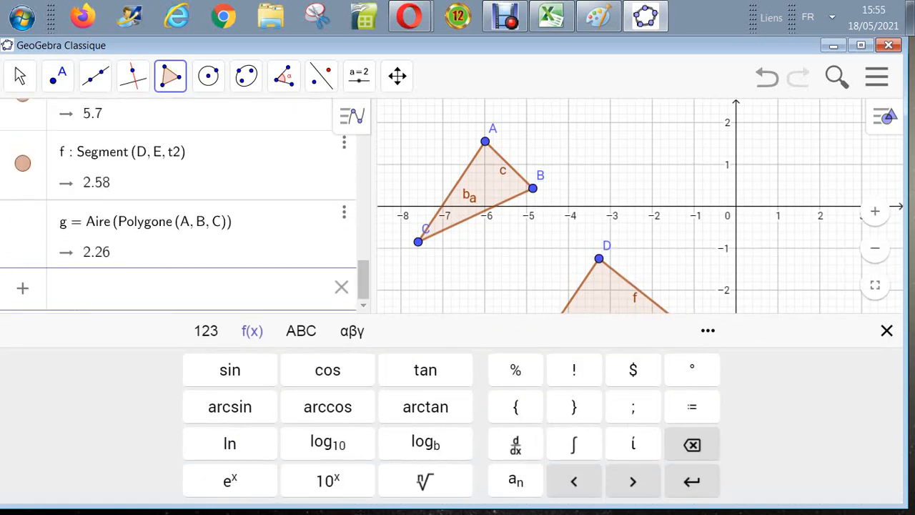
text(max()
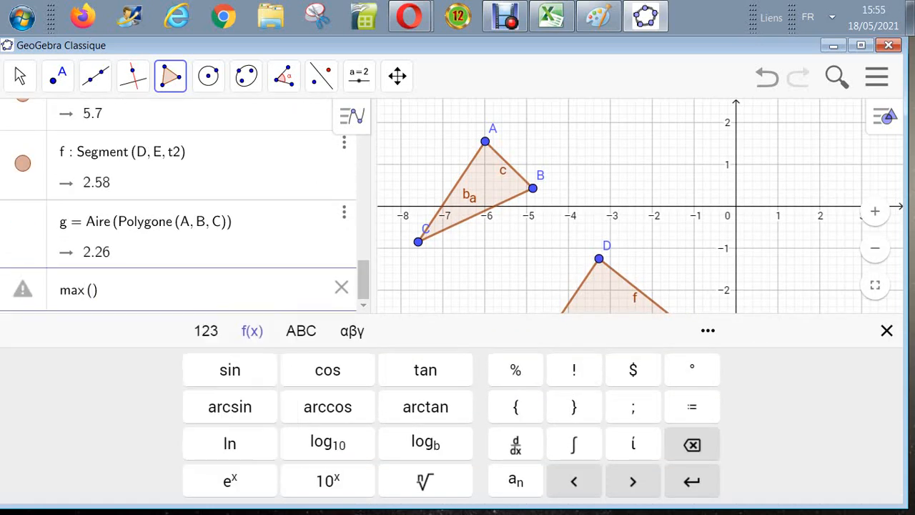
text(t1, t2)
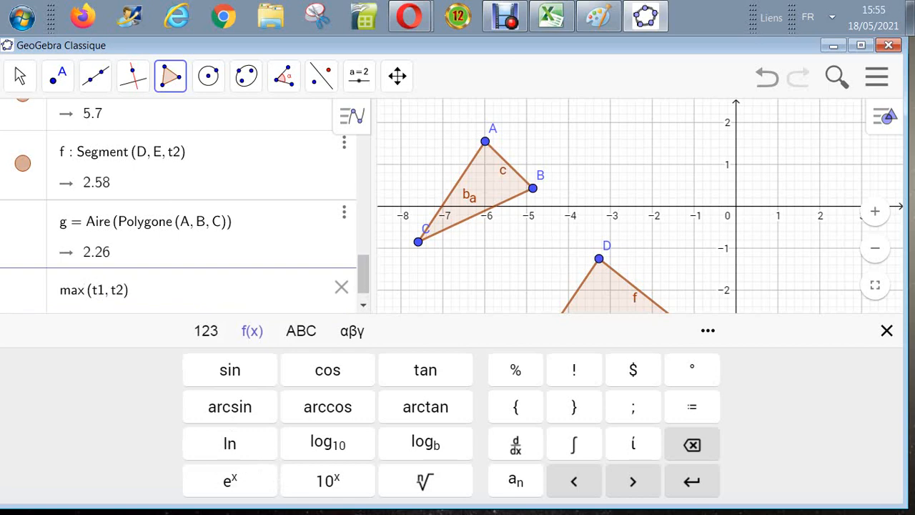
key(Return)
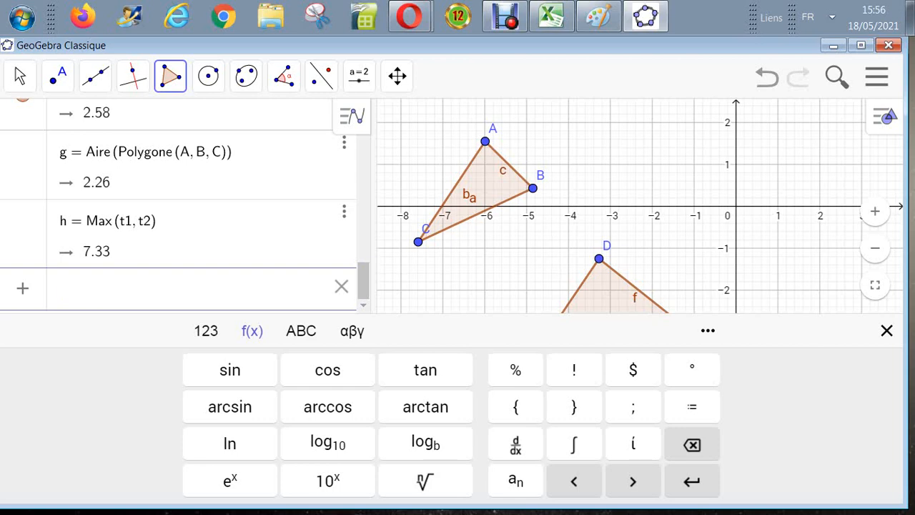
Define the Boolean value a = true in a new algebra entry.
text(a)
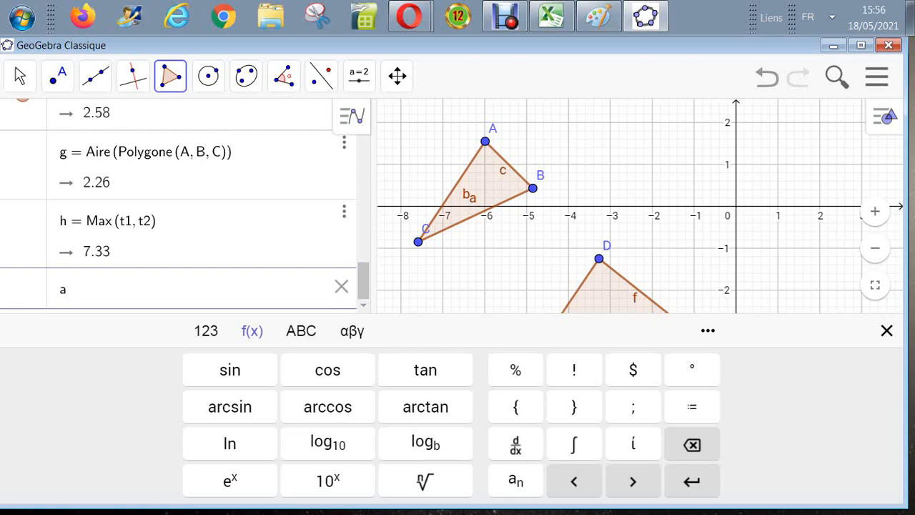
text( = true)
key(Return)
text(()
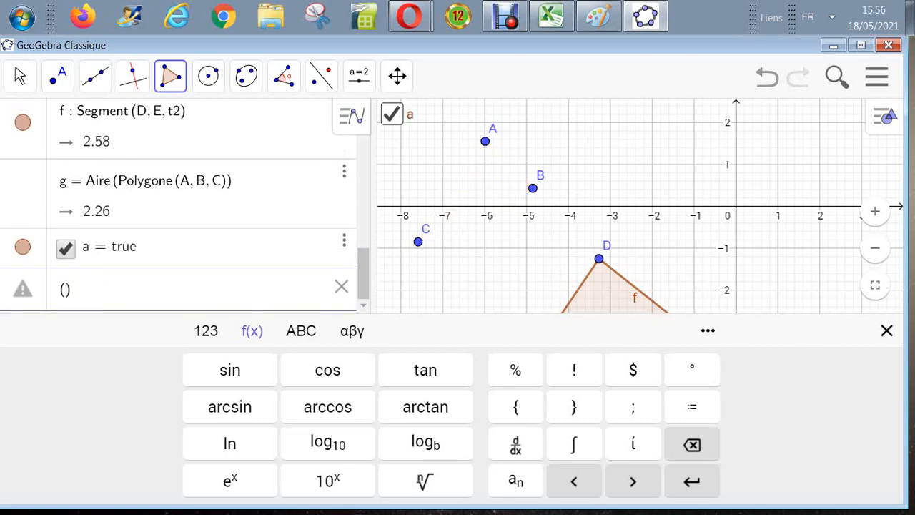
text(a,x)
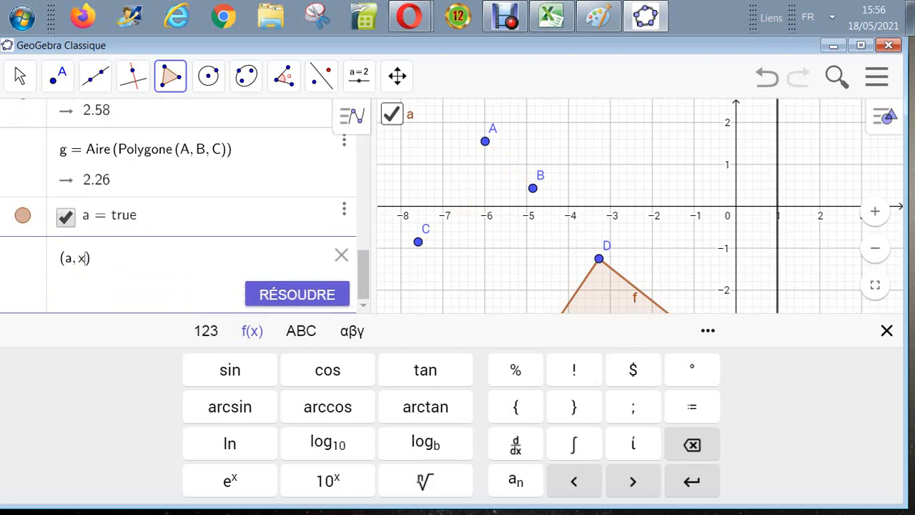
text(^2+y^2)
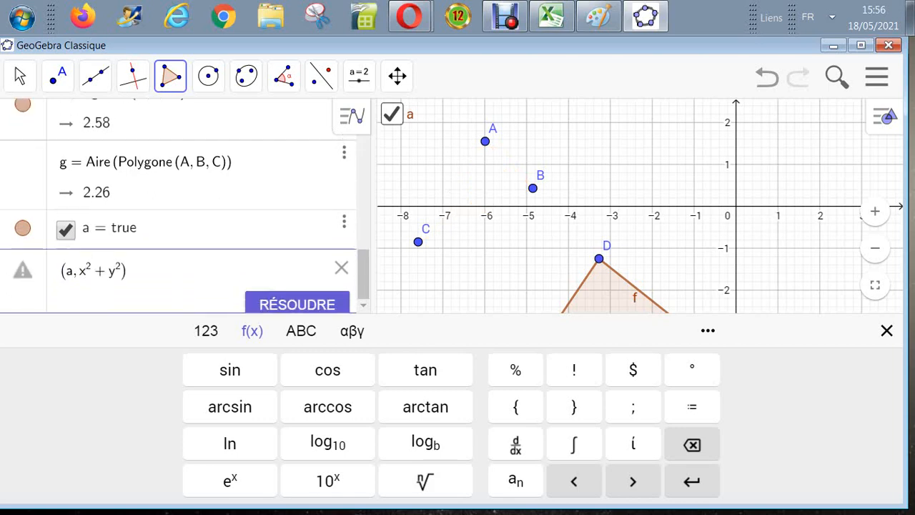
text(=25)
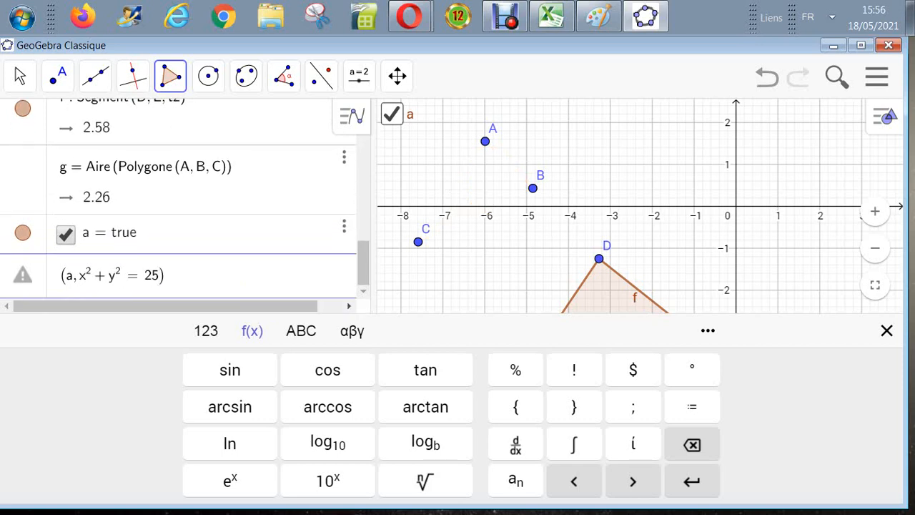
key(Return)
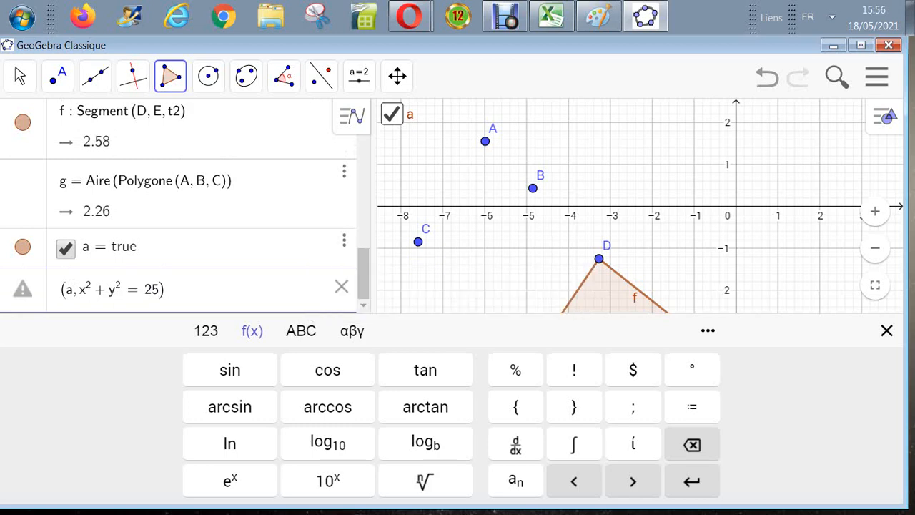
key(BackSpace)
key(BackSpace)
key(BackSpace)
key(BackSpace)
key(BackSpace)
key(BackSpace)
key(BackSpace)
key(BackSpace)
key(BackSpace)
key(BackSpace)
Create a conditional circle controlled by the Boolean with the command Si(a, x^2+y^2=25).
text(si)
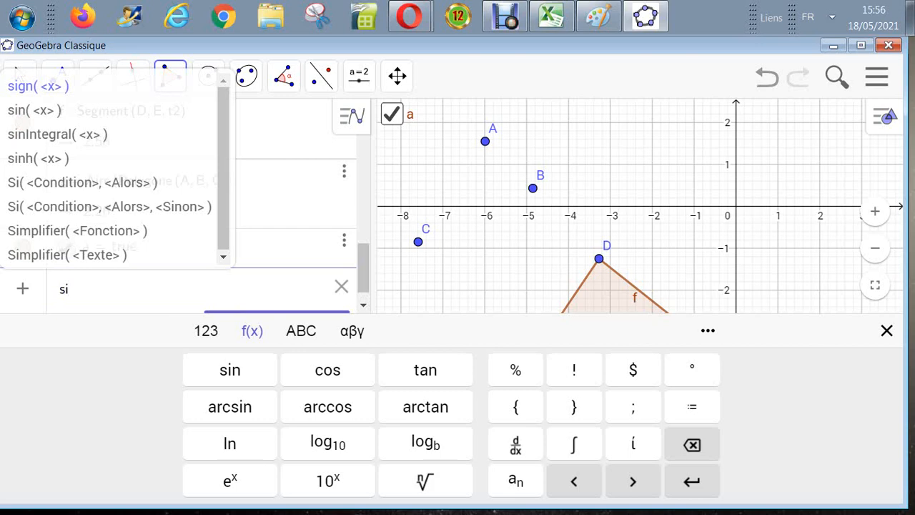
text(()
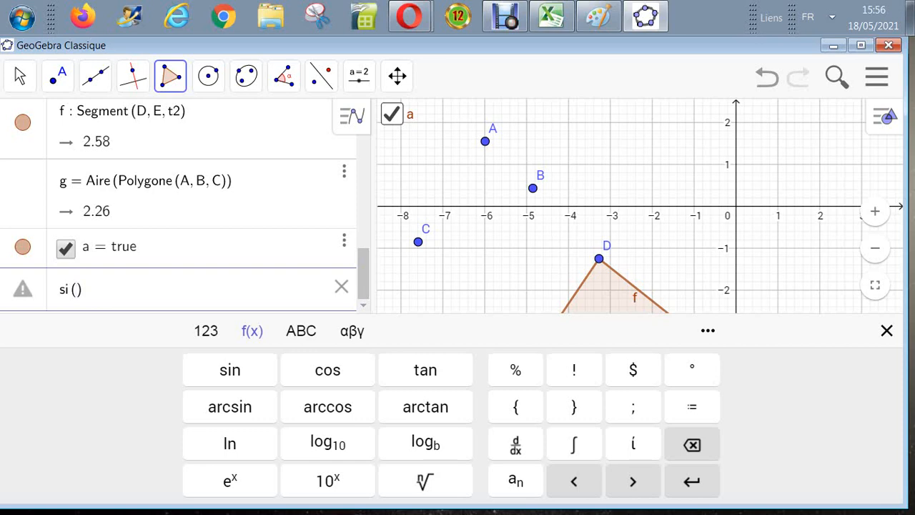
text(a,x²+)
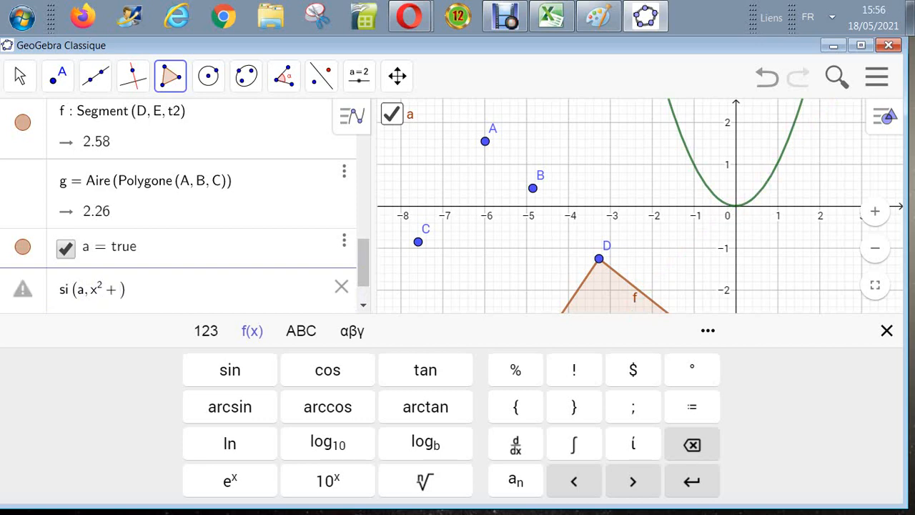
text(y^2=2)
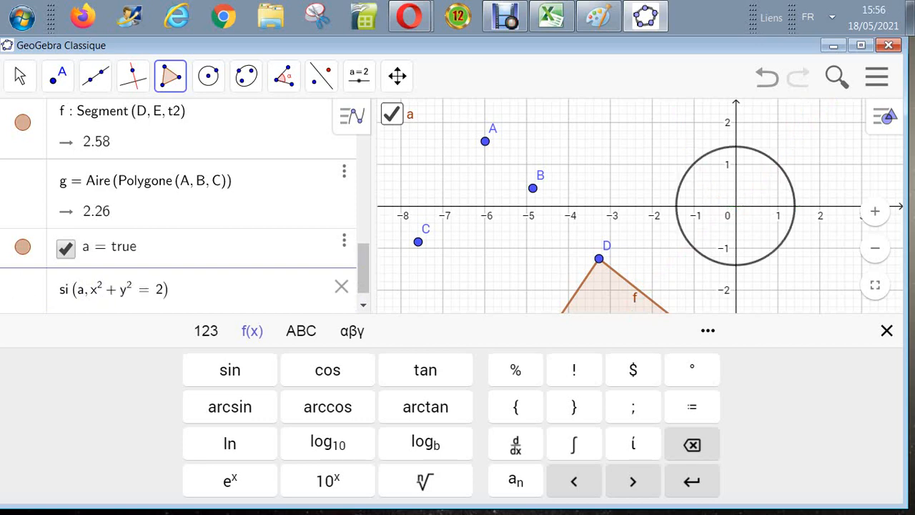
text(5)
key(Return)
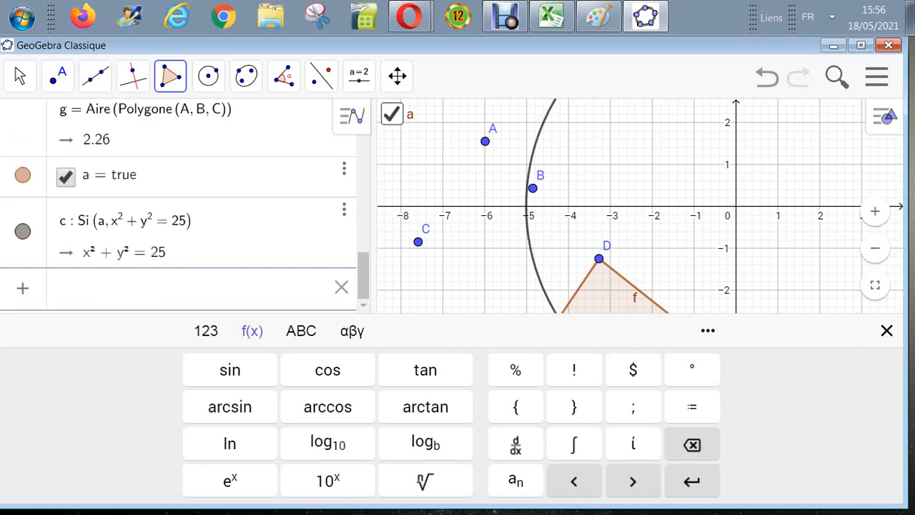
Switch the Boolean checkbox a off and on repeatedly to test how it controls the circle, leaving it checked.
click(887, 330)
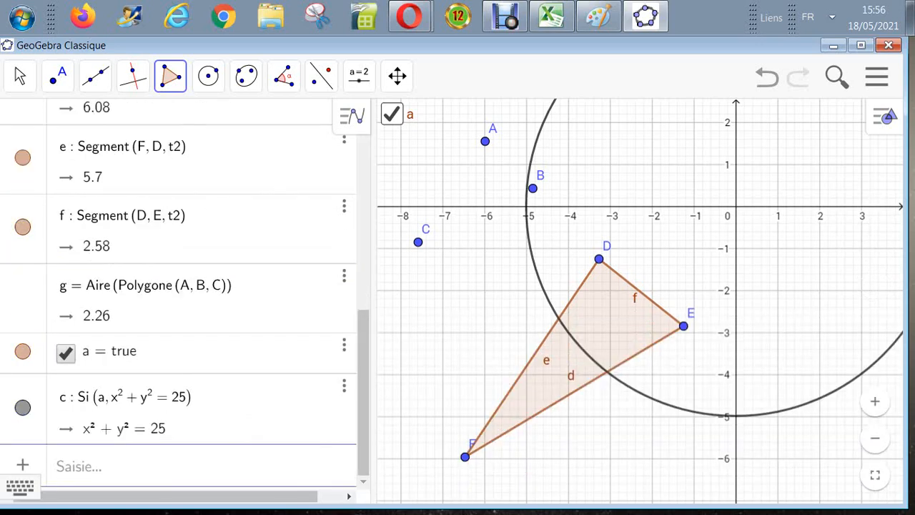
click(392, 114)
click(392, 114)
click(392, 115)
click(391, 115)
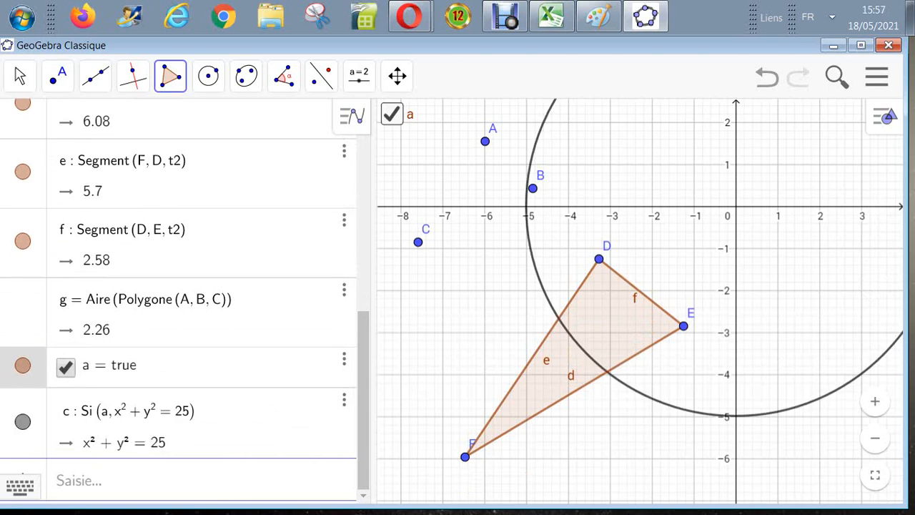
click(391, 114)
click(392, 115)
click(875, 437)
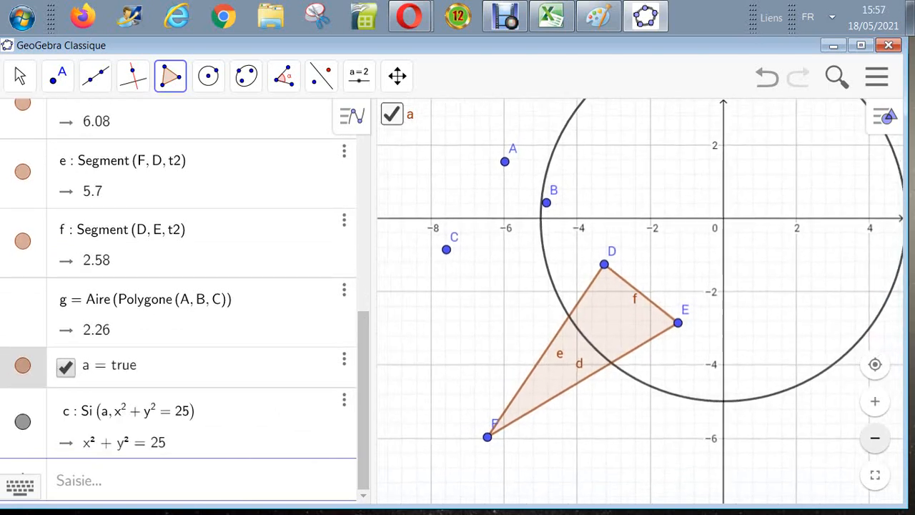
click(875, 437)
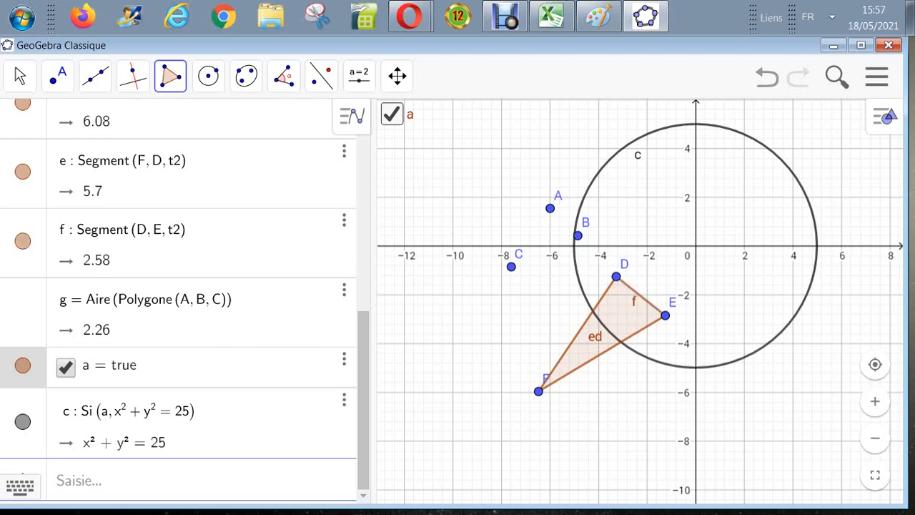
Enter the function x^2+4x+6x-3x^2 as a new algebra entry.
click(79, 480)
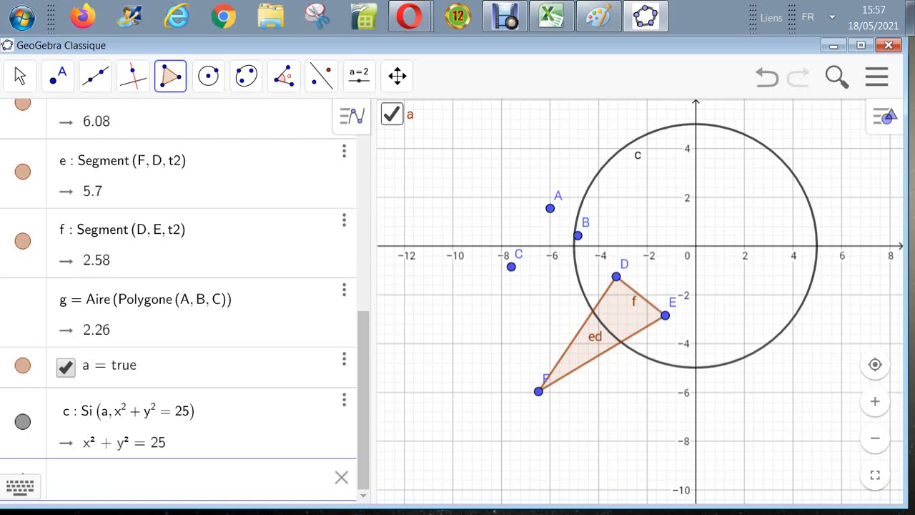
text(x^2+)
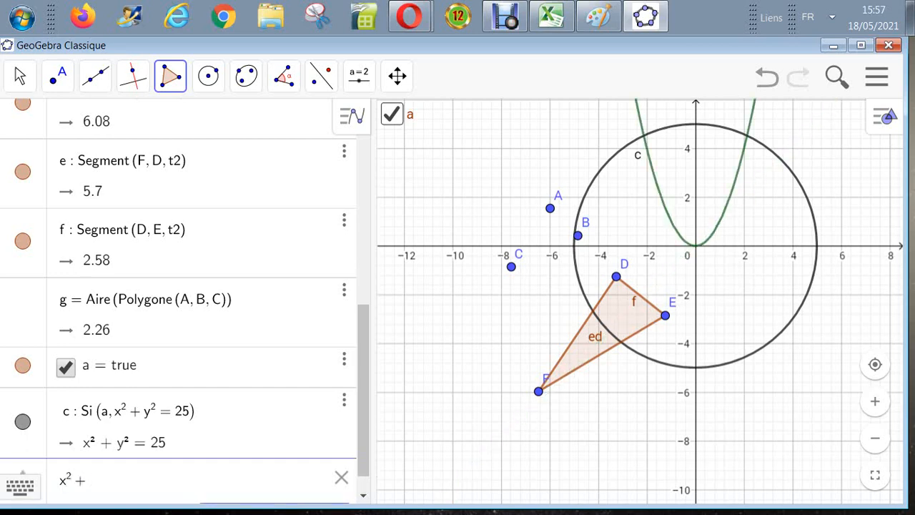
text(4)
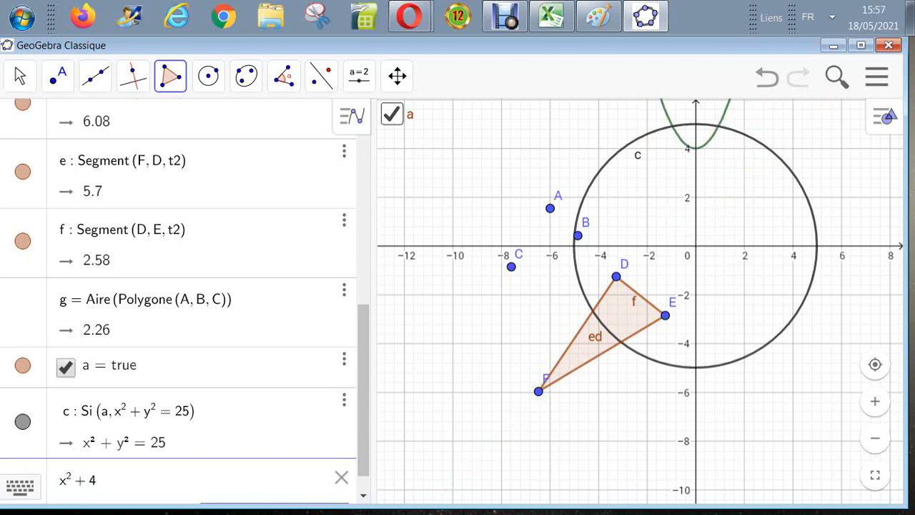
text(x+6)
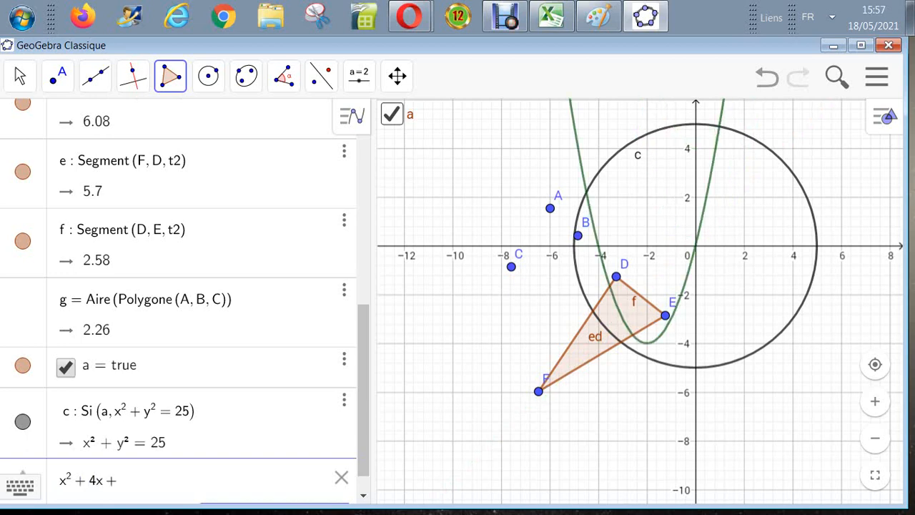
text(x)
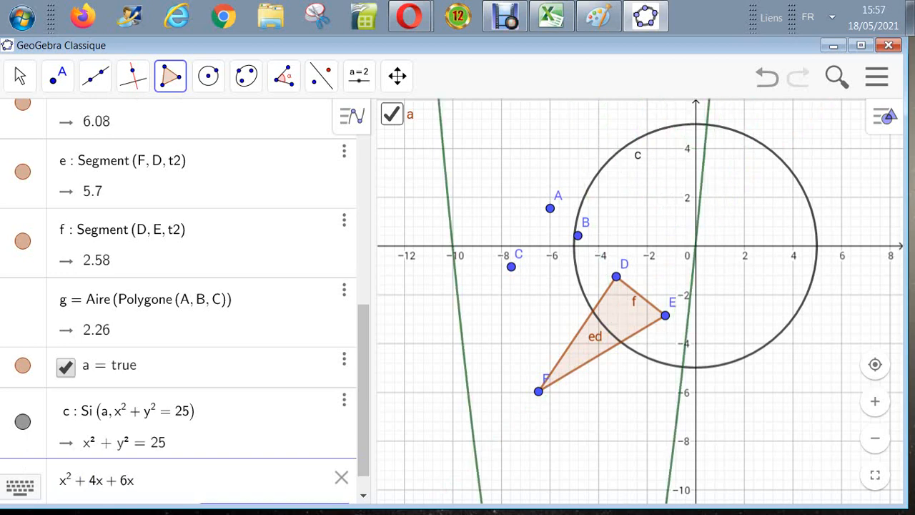
text(-3x^2)
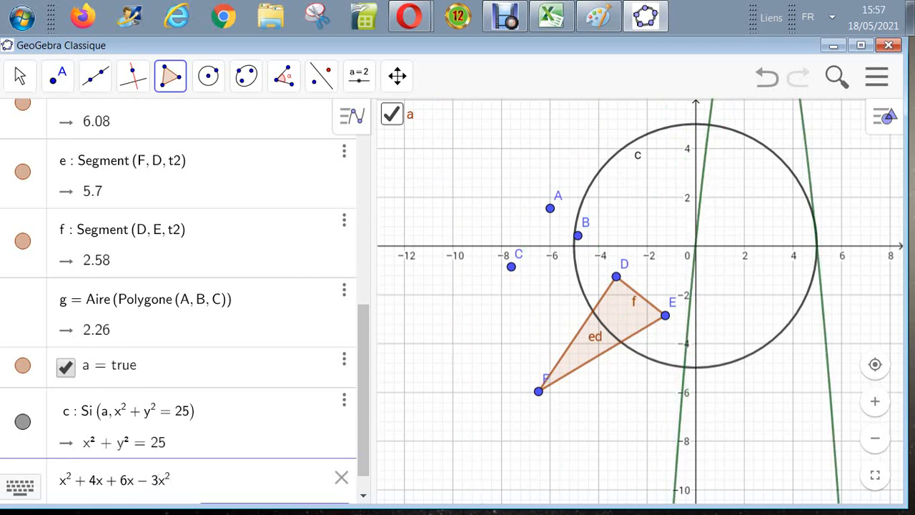
key(Return)
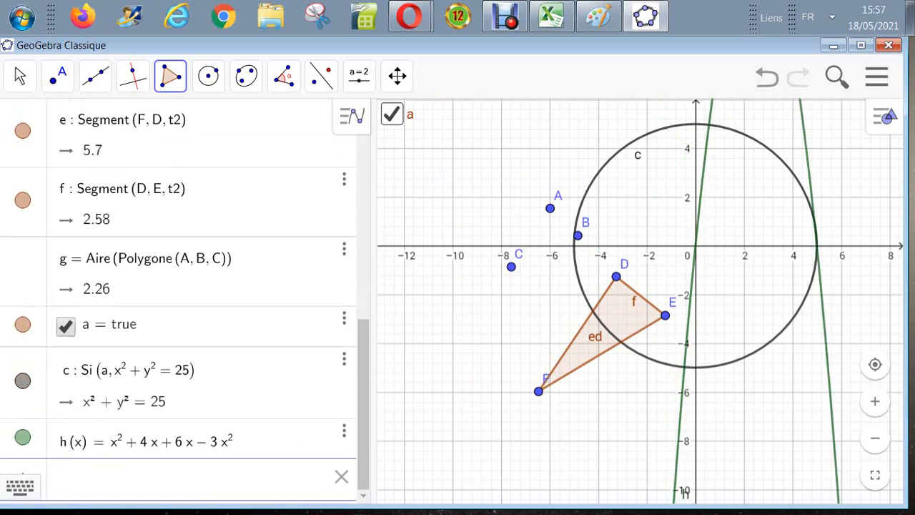
Reduce the polynomial function h with the command Simplifier(h).
text(simpli)
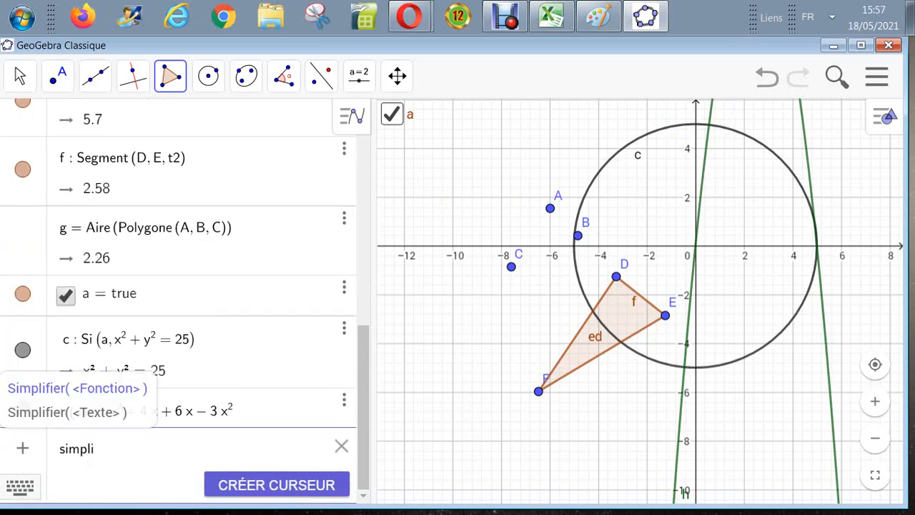
text(fier()
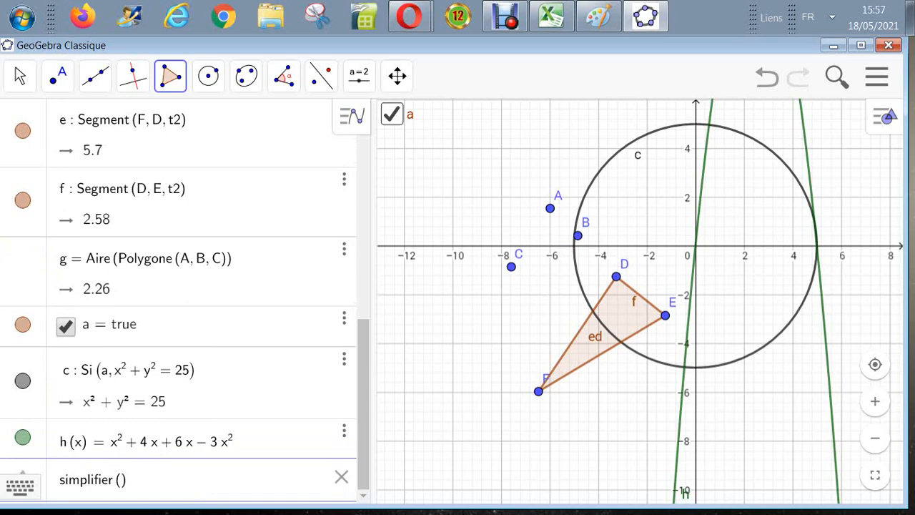
text(h)
key(Return)
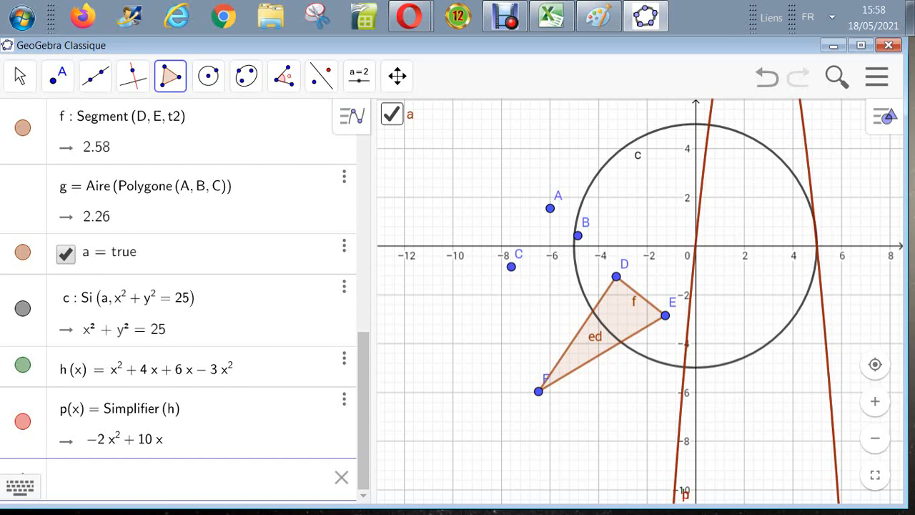
Write the expression x^2+7x-5+12-8x^2 in a new algebra entry.
text(x)
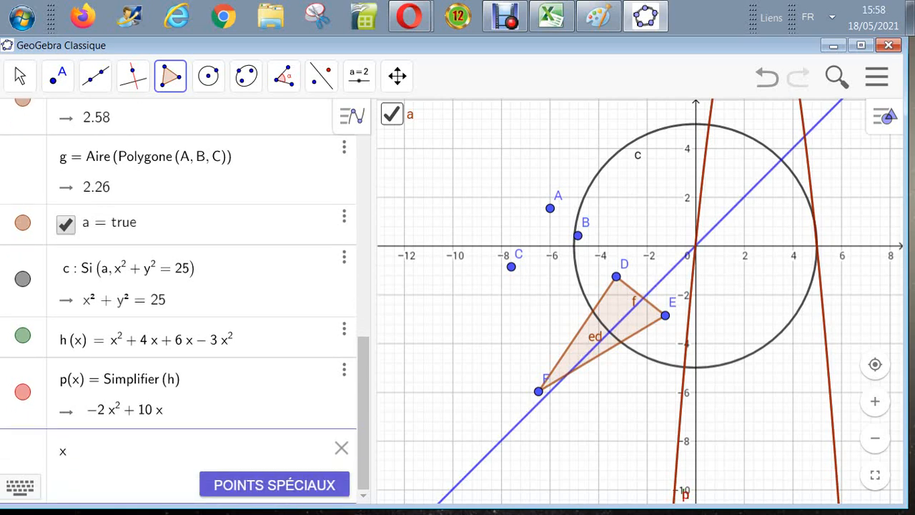
text(^2+)
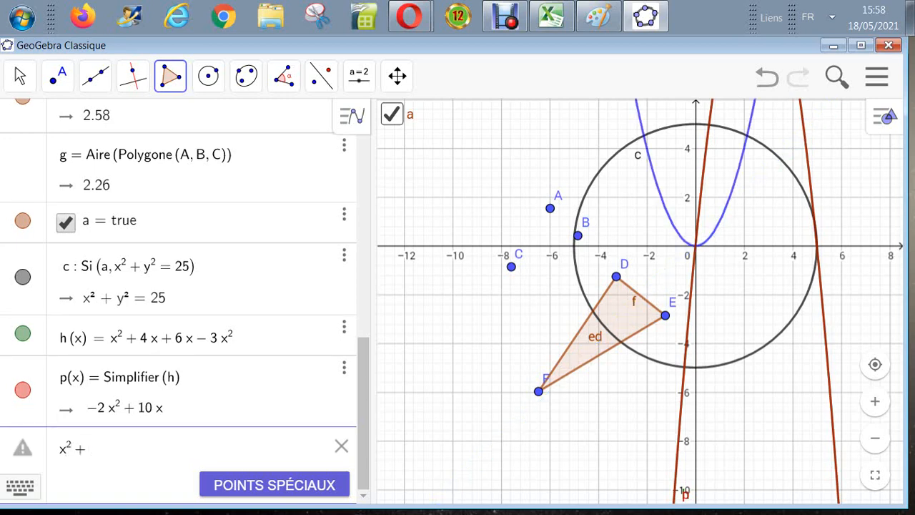
text(7x)
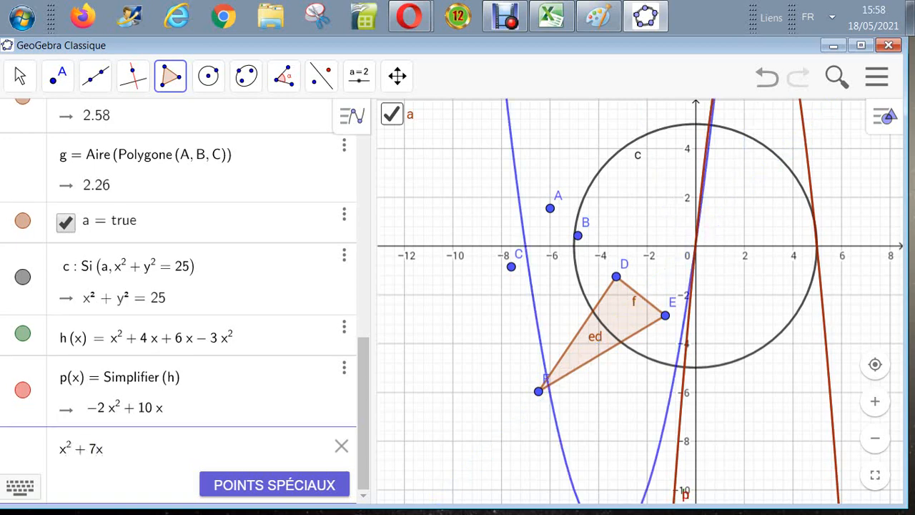
text(-5)
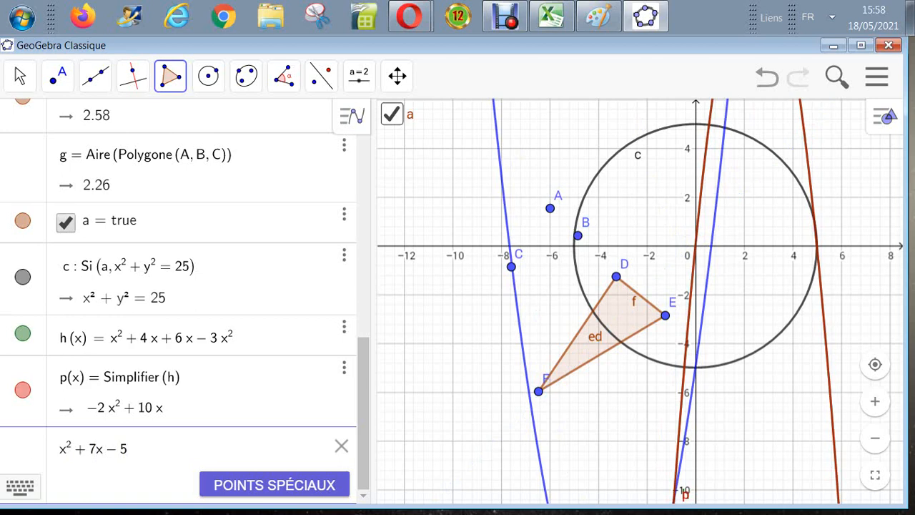
text(+12-)
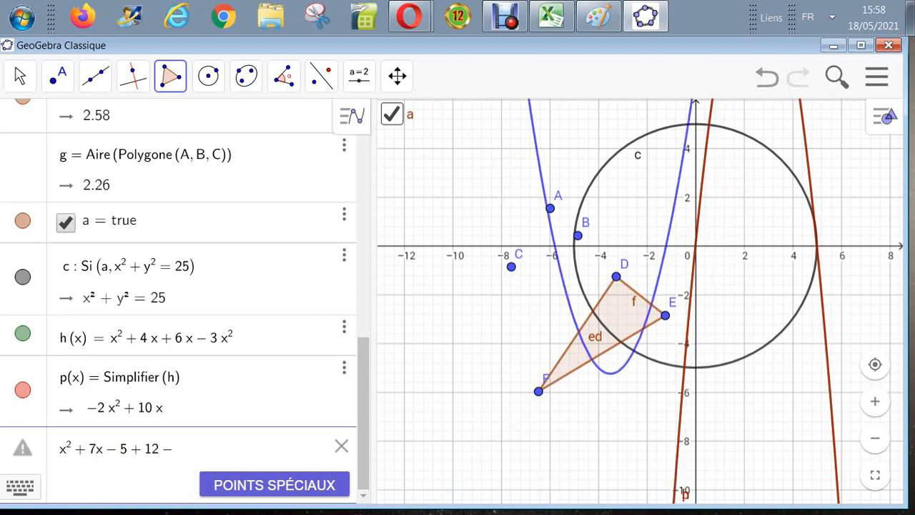
text(8x^2)
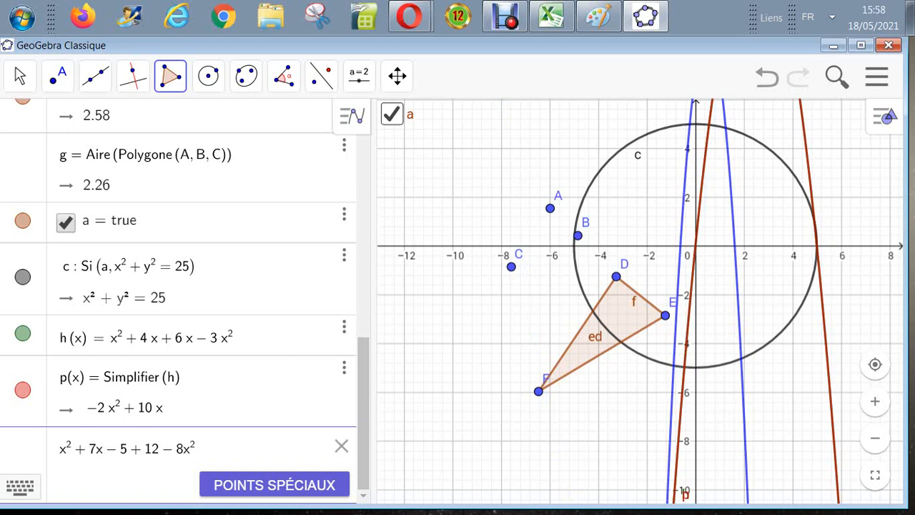
Enclose the expression in parentheses and edit its terms to read (-4x^2+7x+512+12-8x^2).
text(()
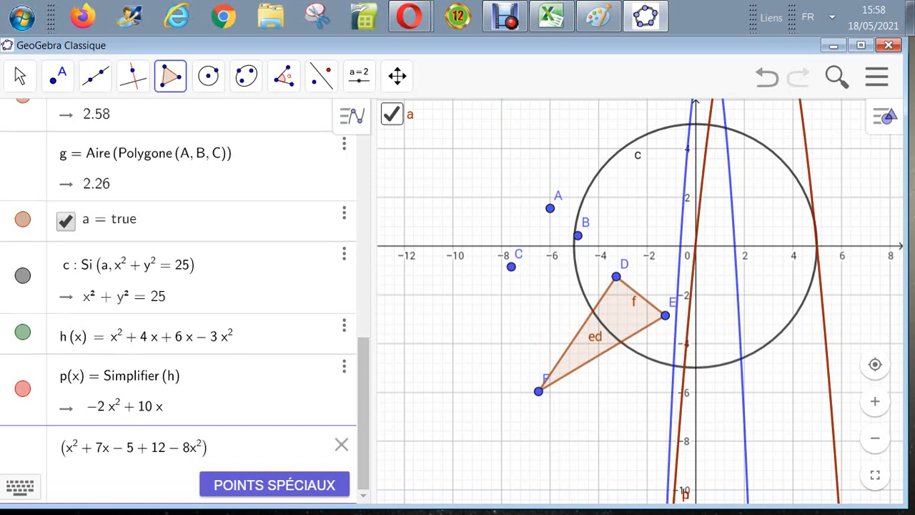
click(103, 448)
key(BackSpace)
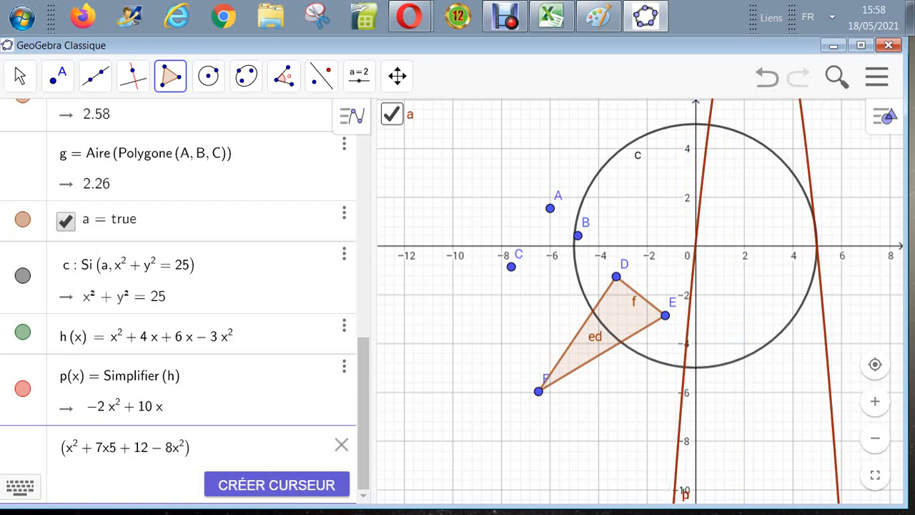
text(+ )
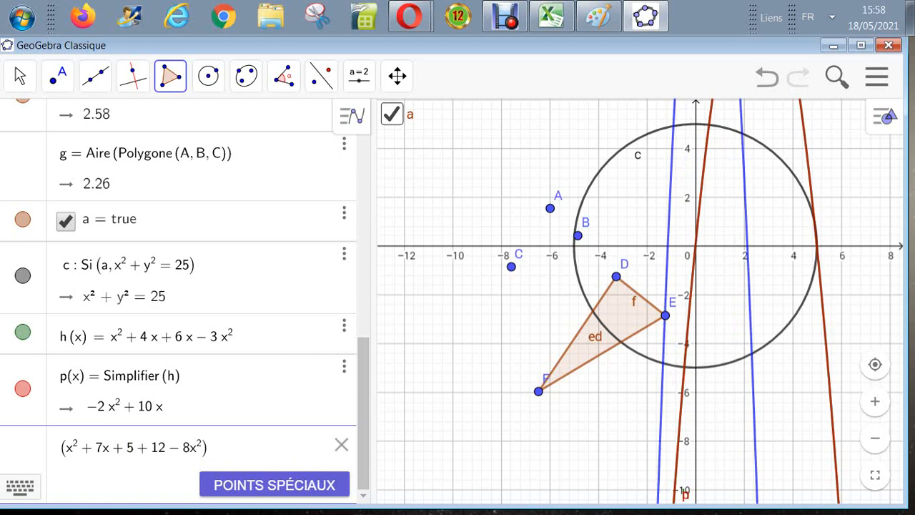
text(12)
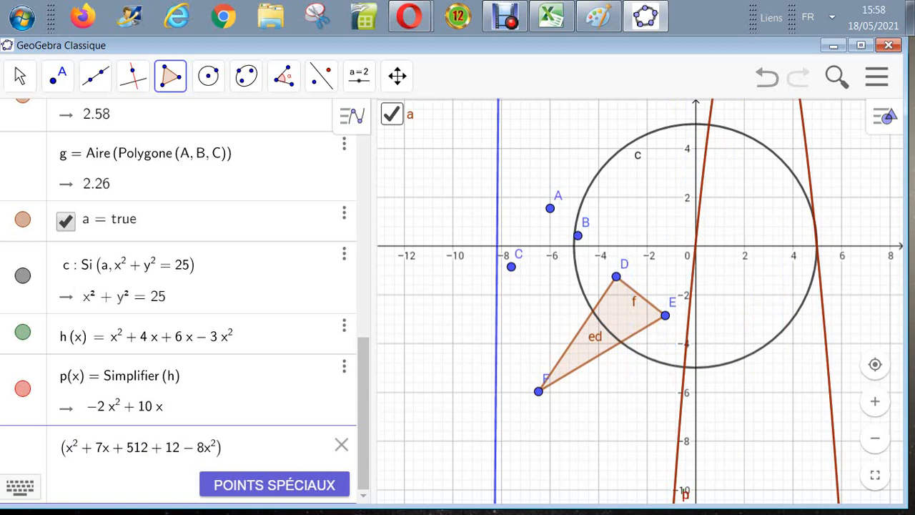
text(-4)
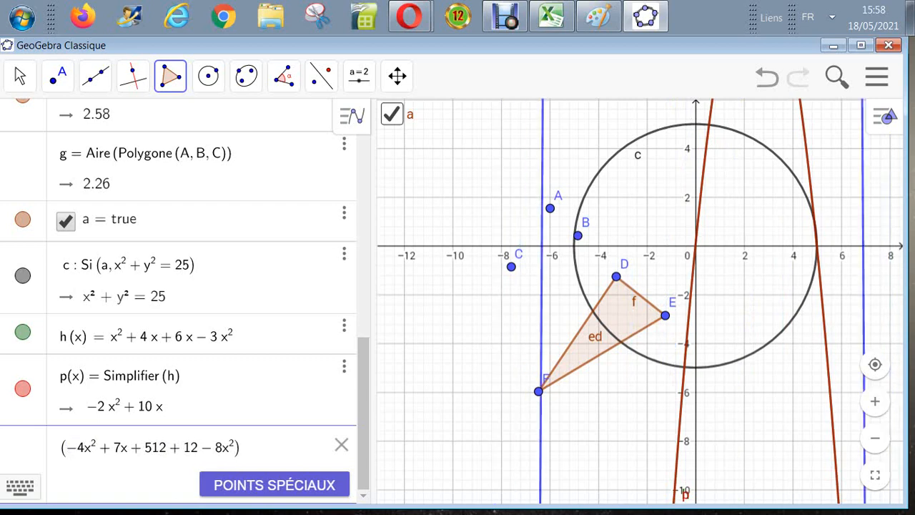
Divide the parenthesised expression by 8x^2-7x+x+4x^2 and enter it as a rational function.
click(128, 448)
key(Right)
key(Right)
key(Right)
key(Right)
key(Right)
key(Right)
key(Right)
key(Right)
key(Right)
key(Right)
key(Right)
key(Right)
key(Right)
key(Right)
text(/)
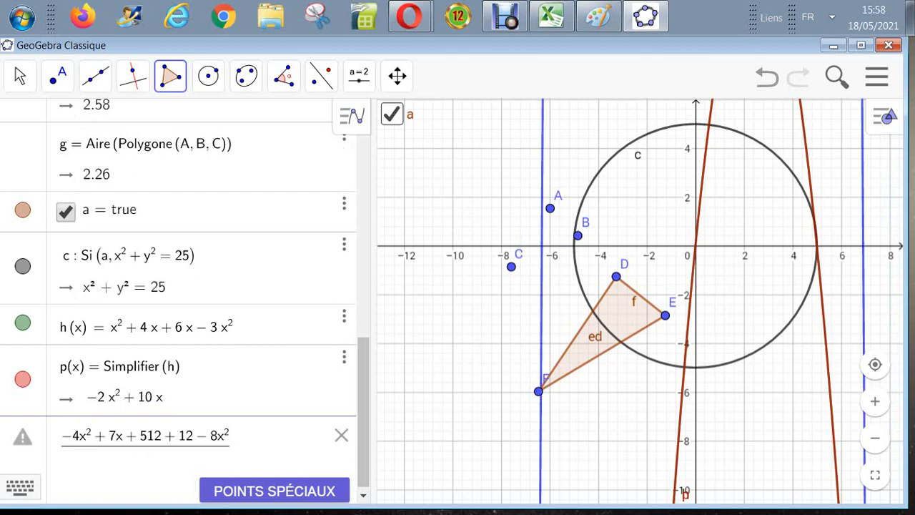
text(8x)
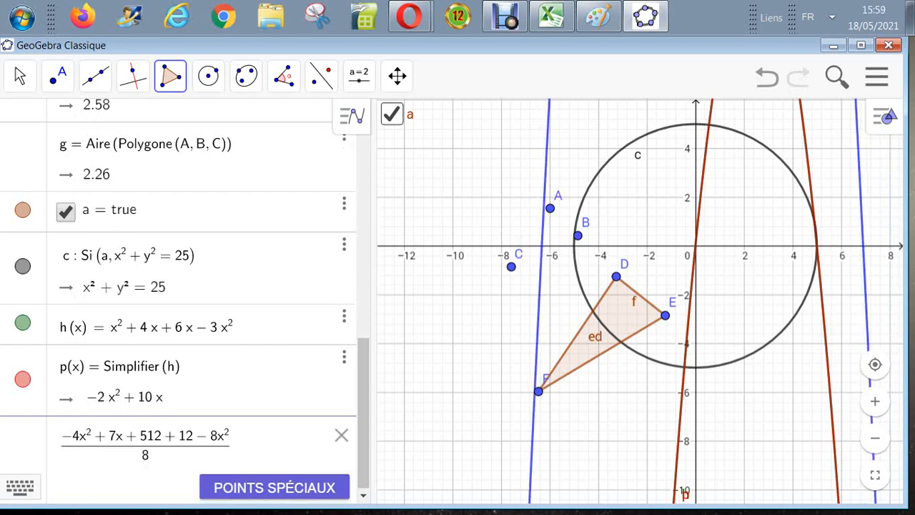
text(^2)
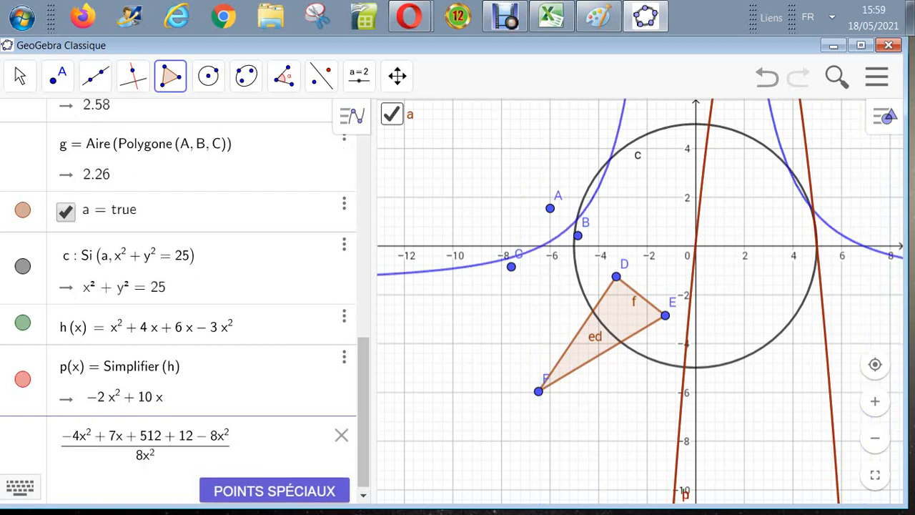
text(-)
text(7x+)
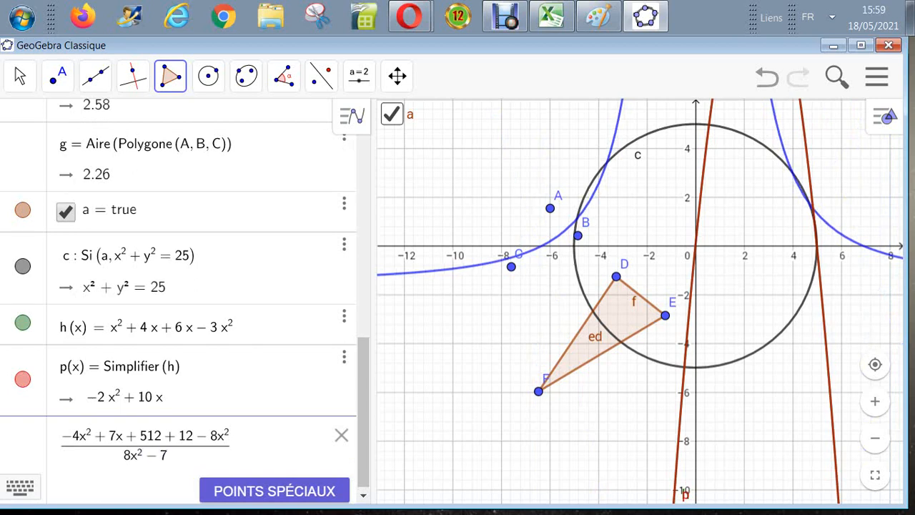
text(x)
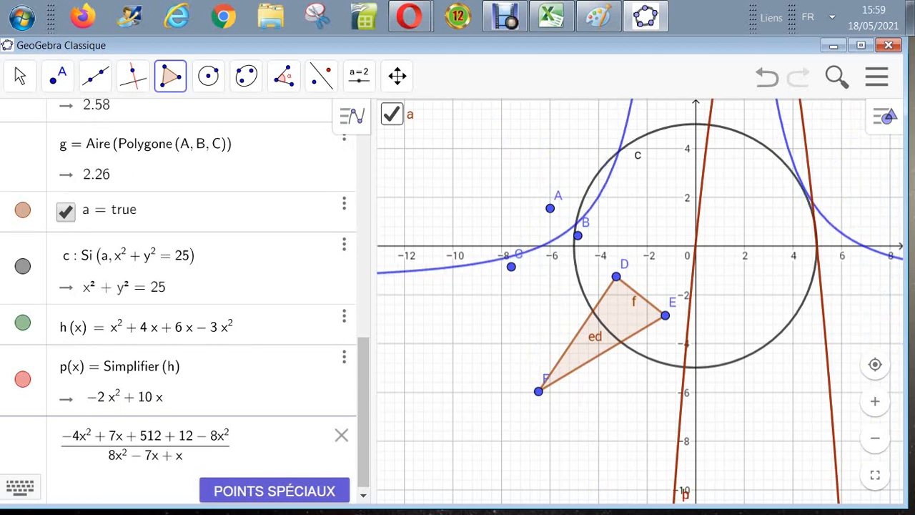
text(+)
text(4x^2)
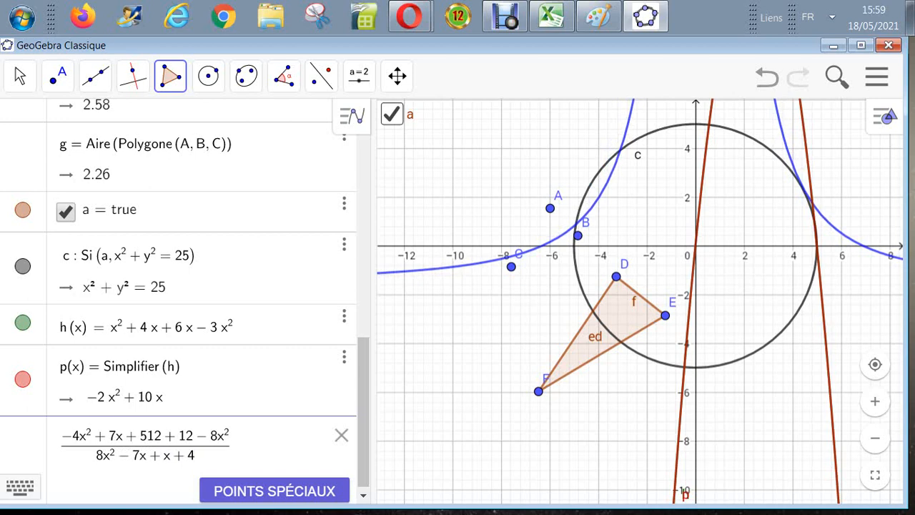
key(Return)
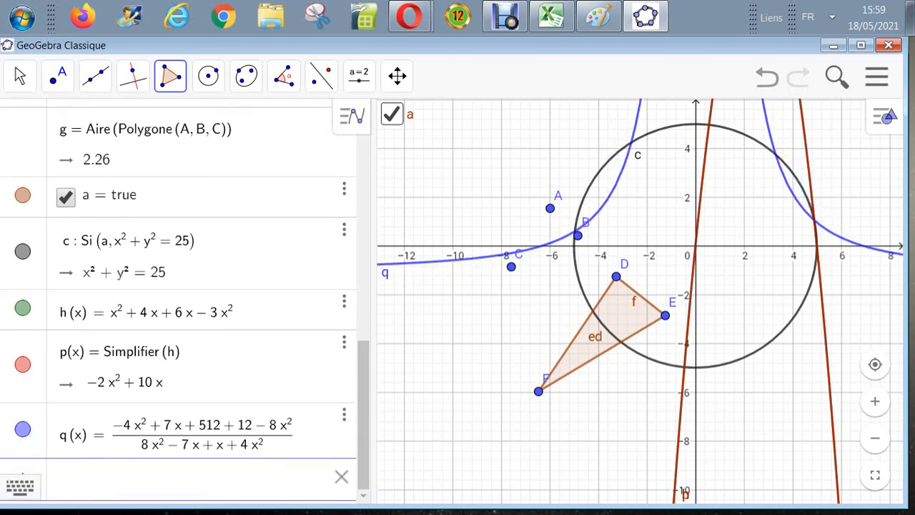
Reduce the rational function q with the command Simplifier(q).
text(s)
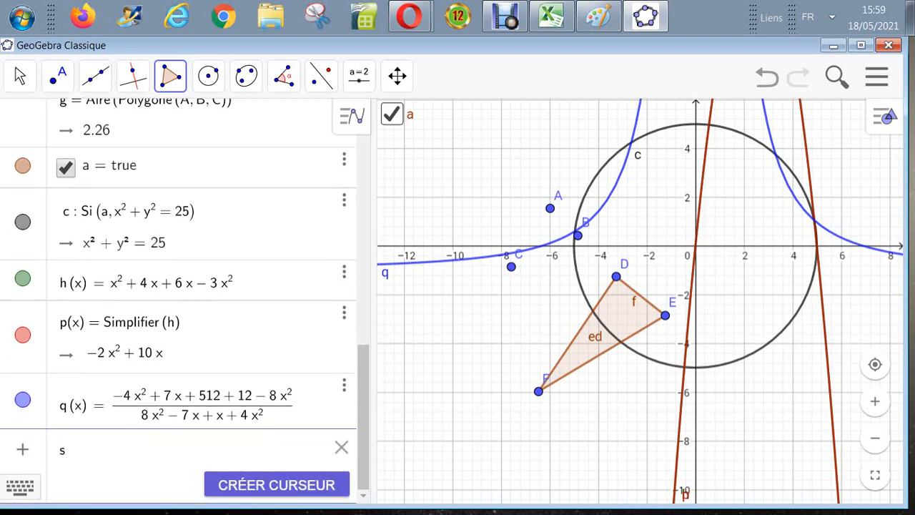
text(implif)
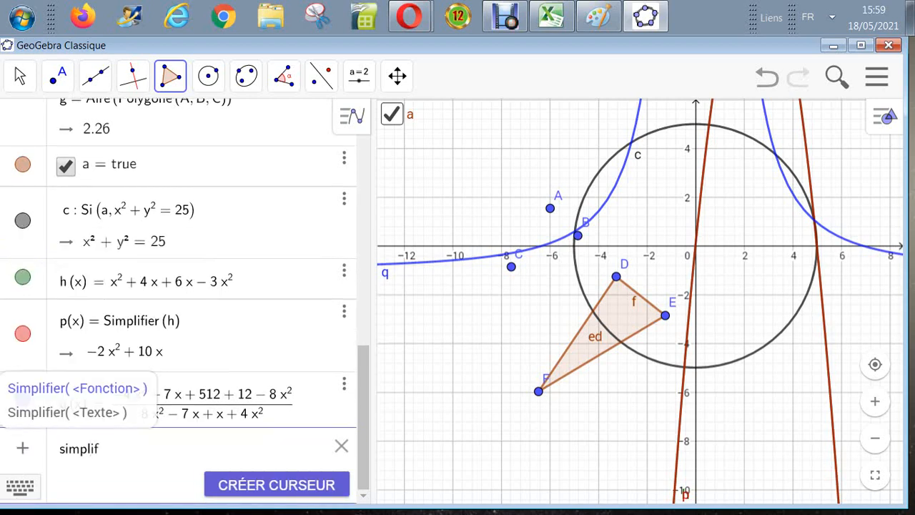
text(ier ()
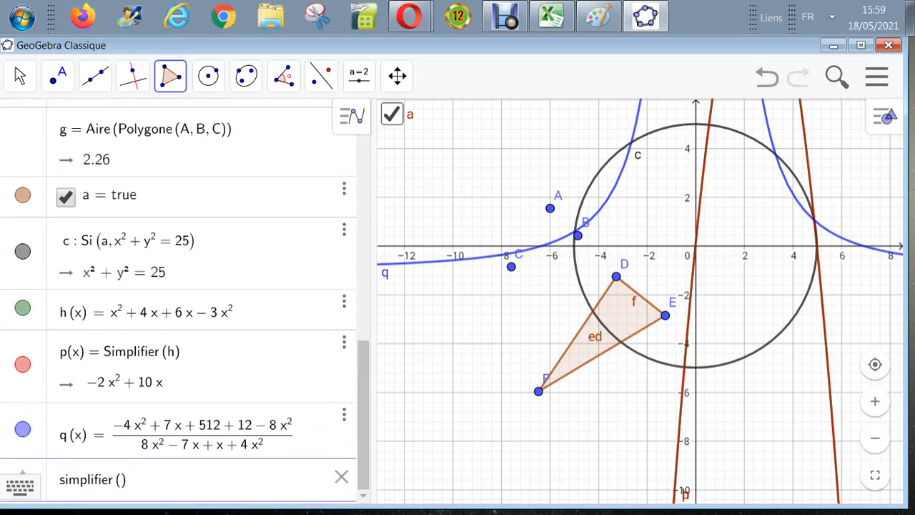
text(q)
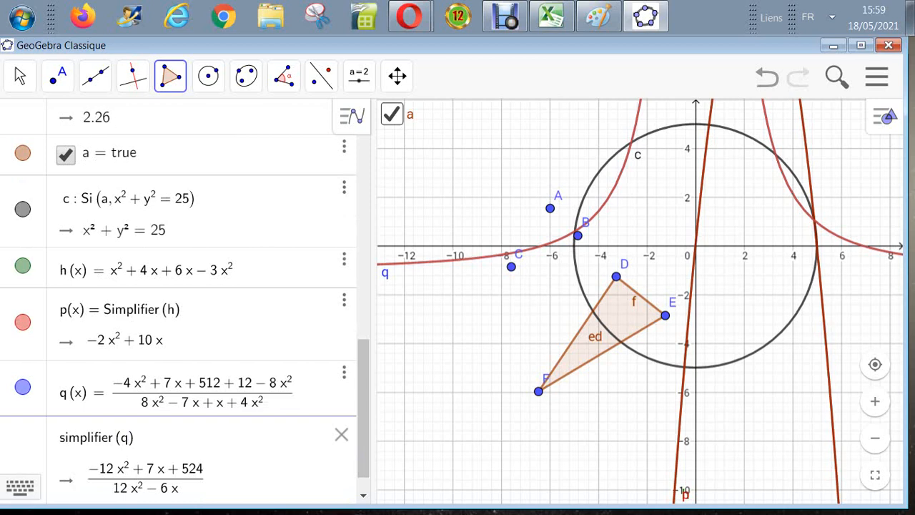
key(Return)
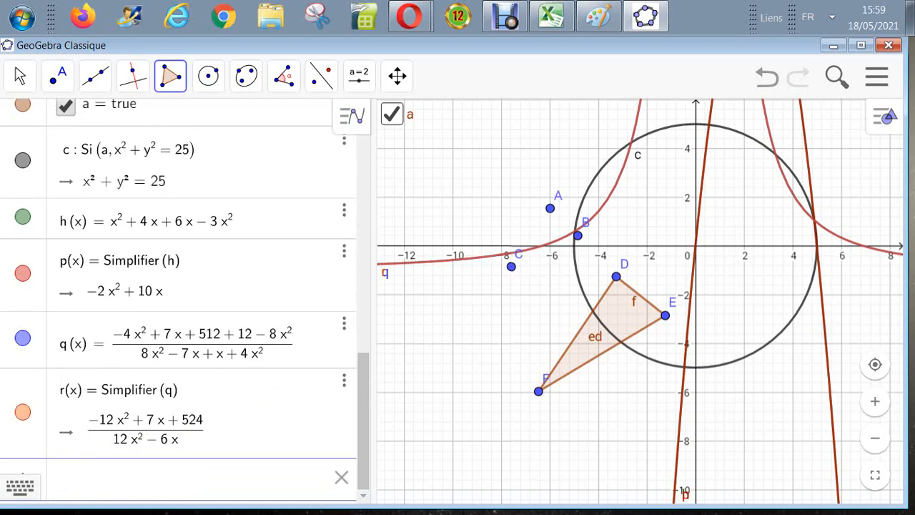
Change the coefficient of the x term in the numerator of q to 8.
click(203, 343)
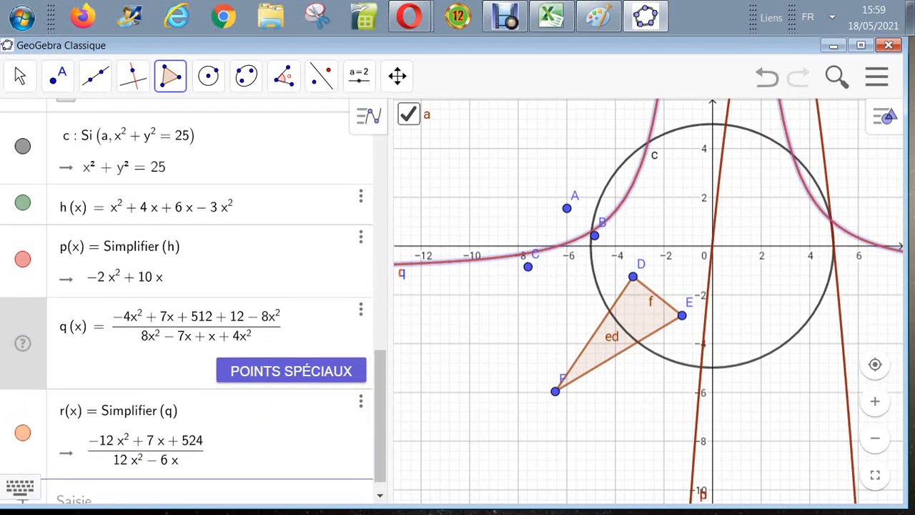
key(BackSpace)
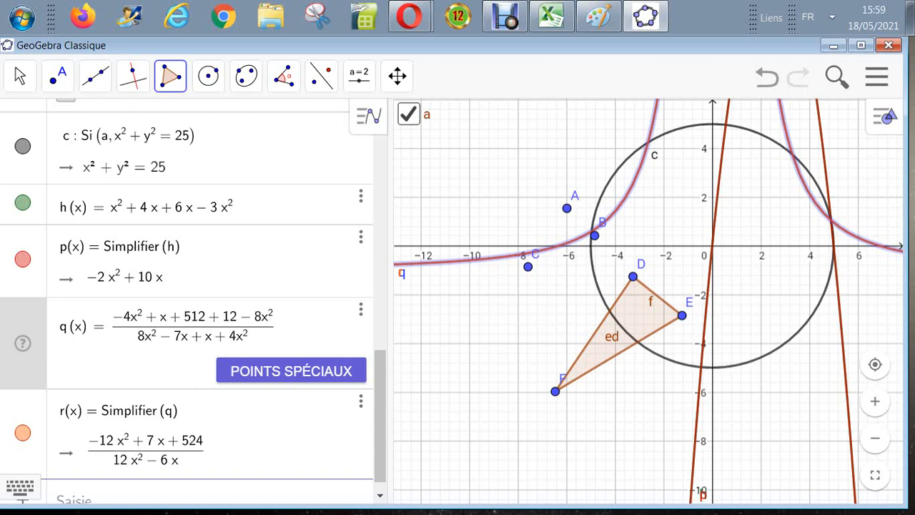
text(8)
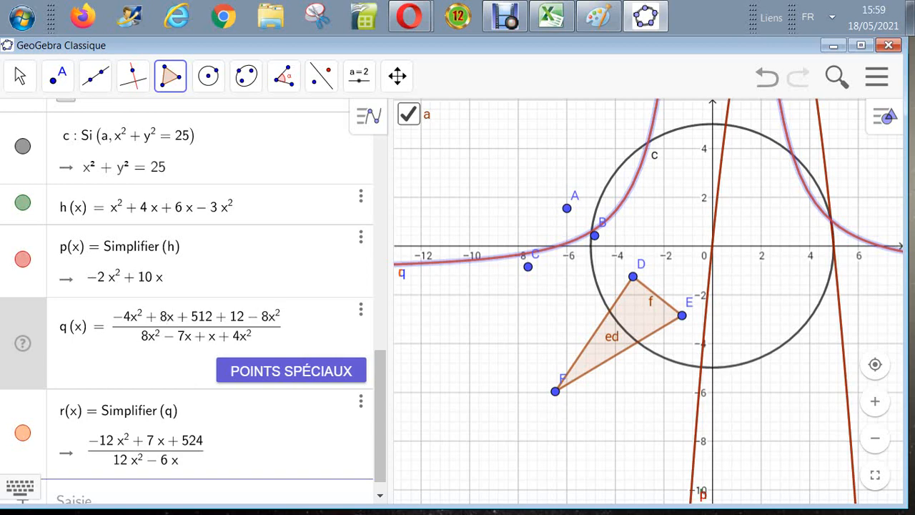
key(Return)
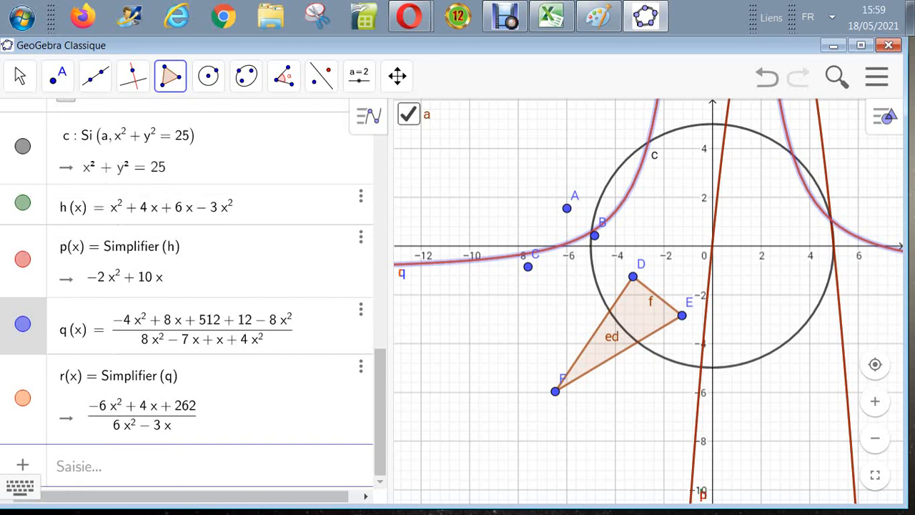
Replace the plus sign before the lone x in the denominator of q with -1.
click(216, 337)
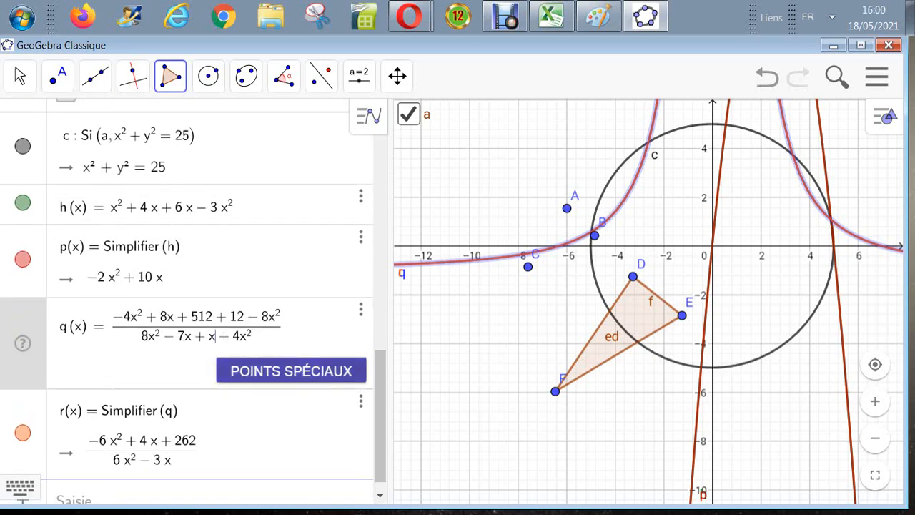
key(BackSpace)
text(-1)
key(Return)
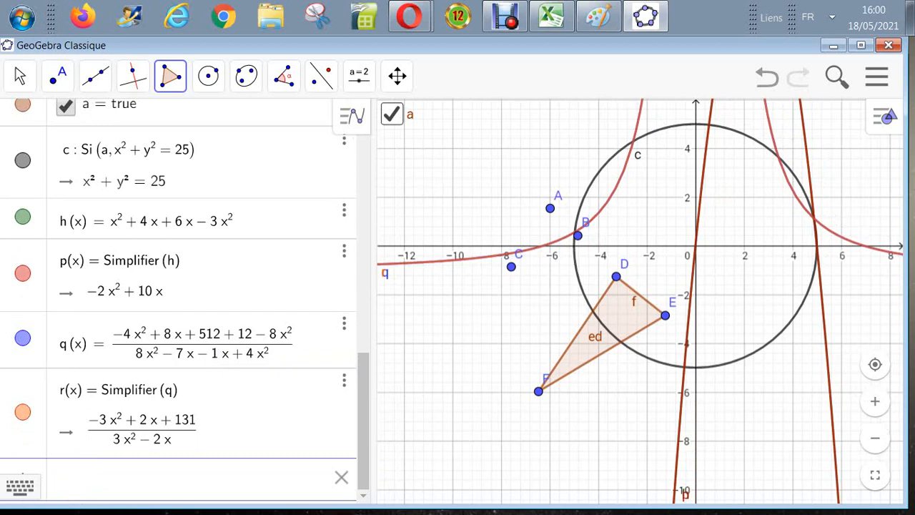
Try to define a as the fraction 12/36 in a new algebra entry.
text(12/)
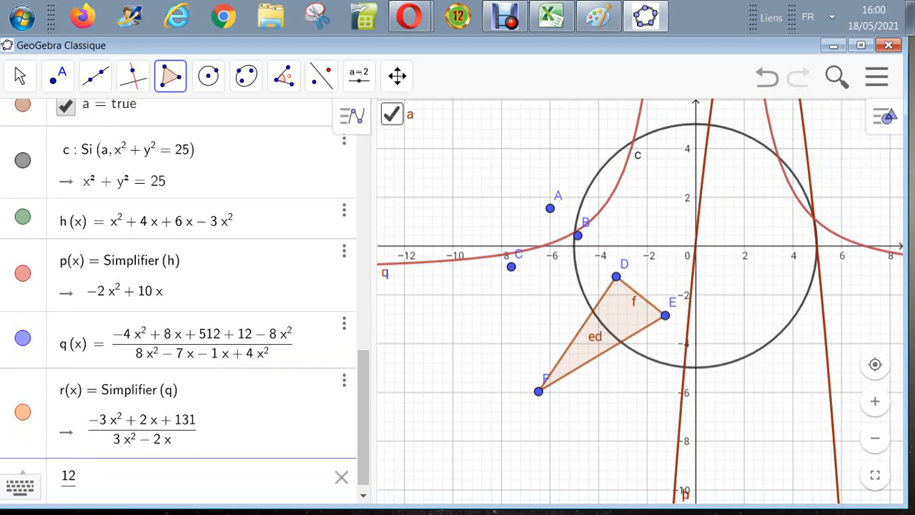
text(25)
key(BackSpace)
key(BackSpace)
text(36)
key(Right)
key(Down)
key(Right)
key(Right)
key(Left)
key(Left)
key(Left)
key(Left)
key(Left)
key(Right)
key(Right)
key(Left)
key(Left)
text(a )
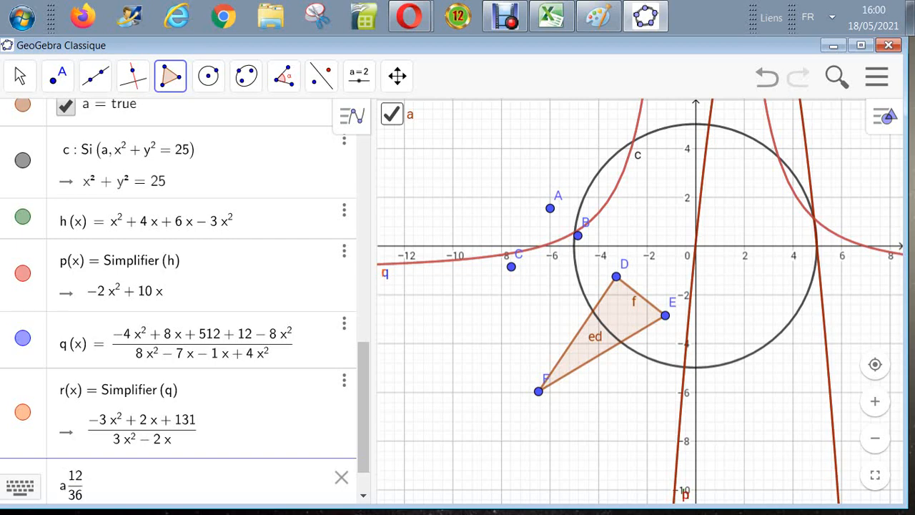
text(=)
key(Return)
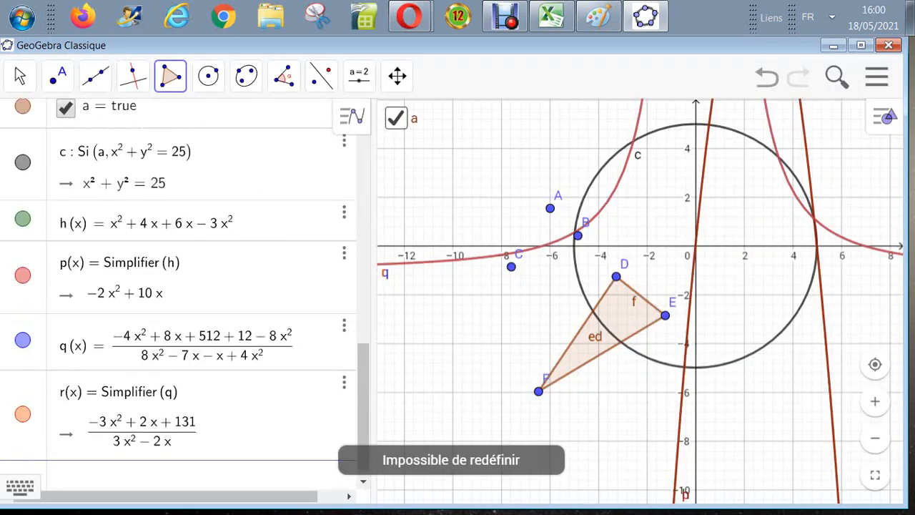
Reduce the fraction 12/36 with the command Simplifier(12/36).
text(1)
key(BackSpace)
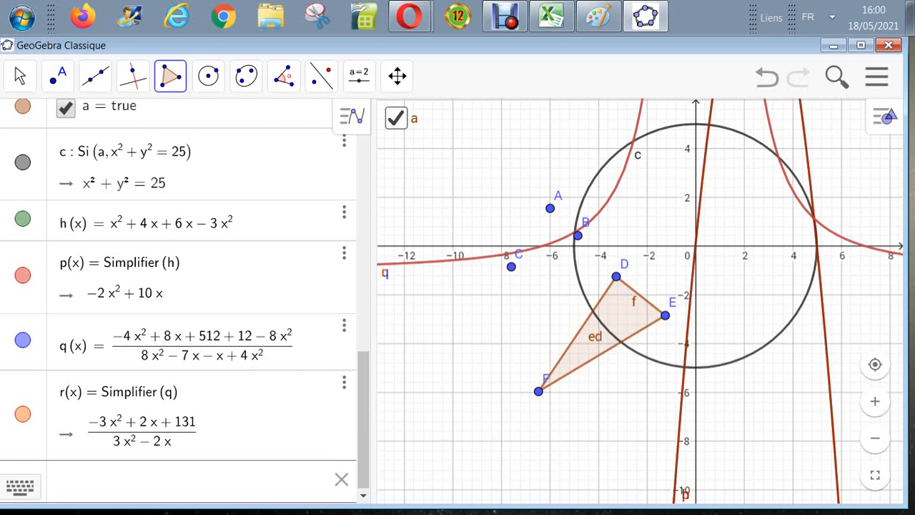
text(s(x) = Simpl)
text(ifier)
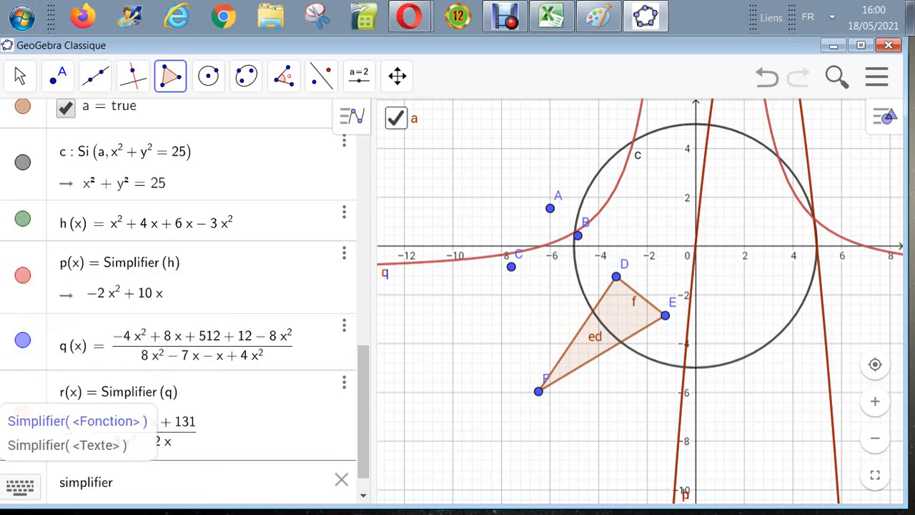
text((1)
text(2/36)
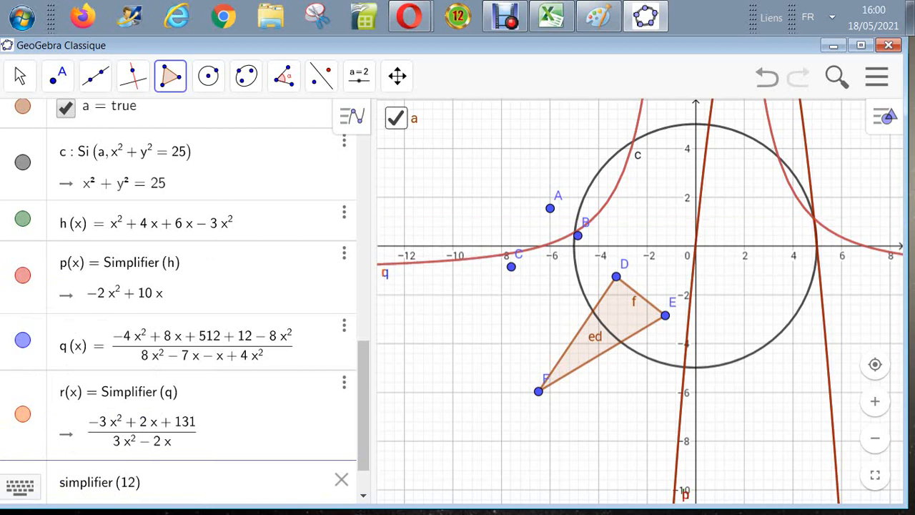
key(Return)
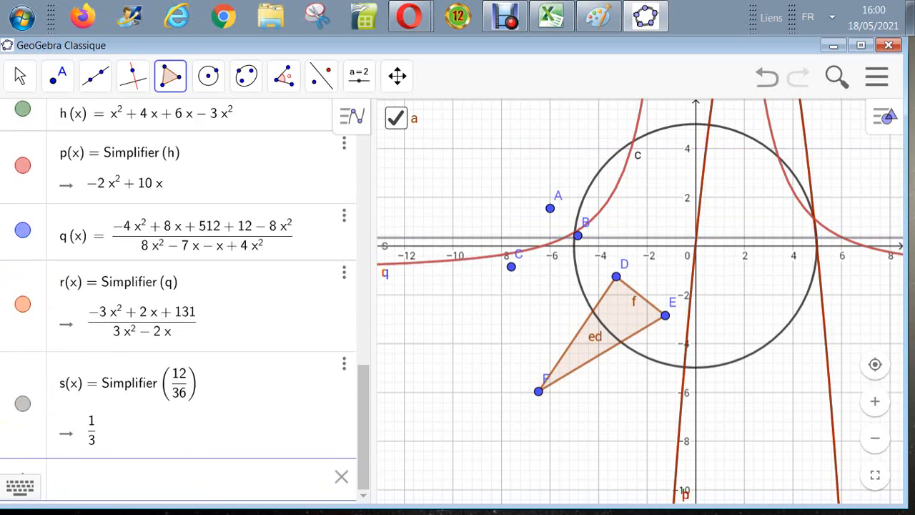